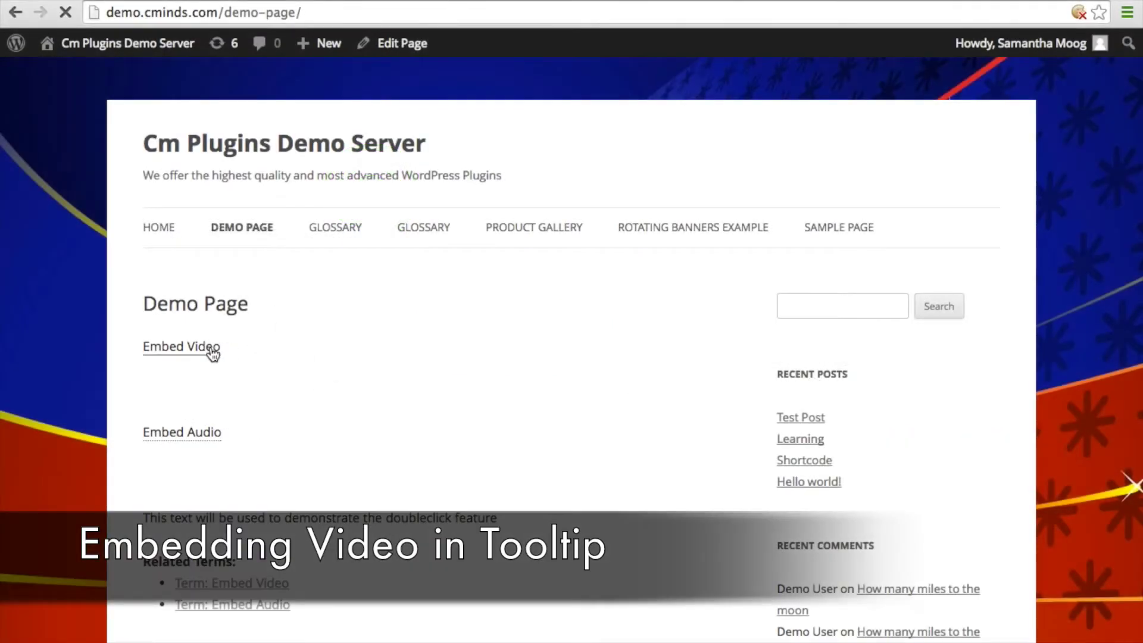
Step: Show the Embed Video tooltip on the Demo Page and start its YouTube video
mouse_move(212, 353)
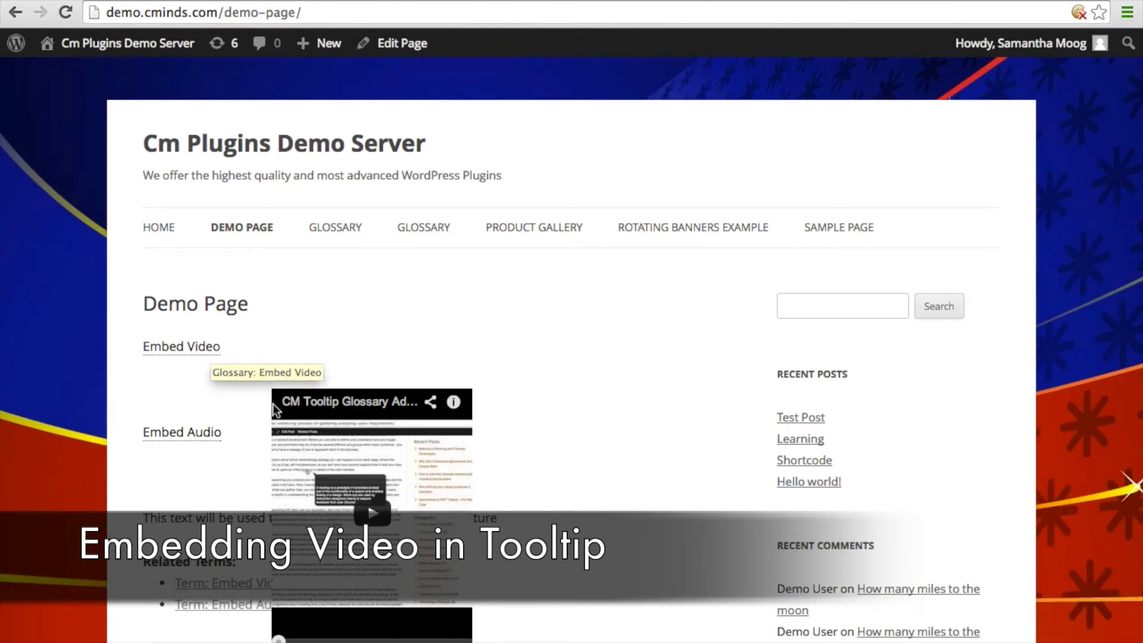
scroll(337, 522, down, 3)
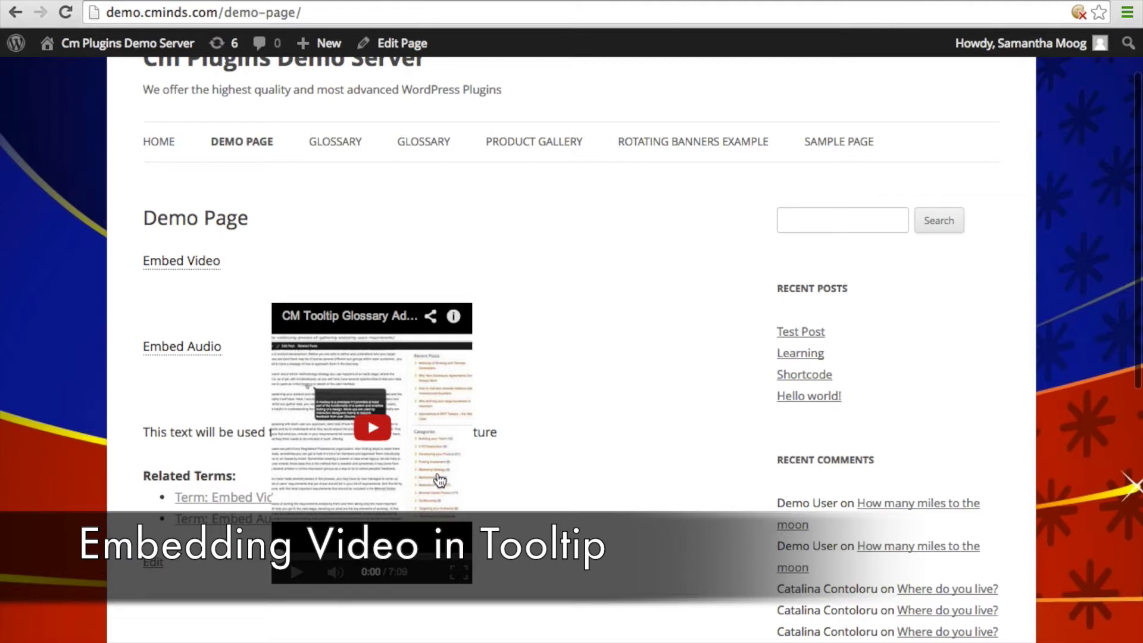
click(374, 428)
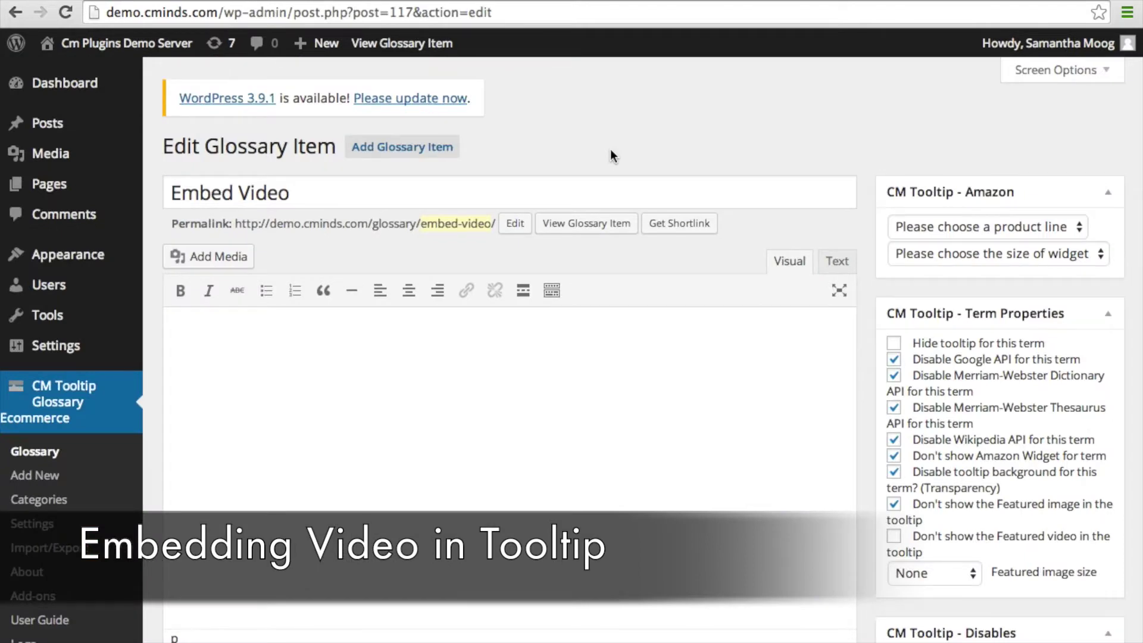
Step: Select the Embed Video title in its Edit Glossary Item screen, then scroll to its properties
scroll(610, 149, down, 2)
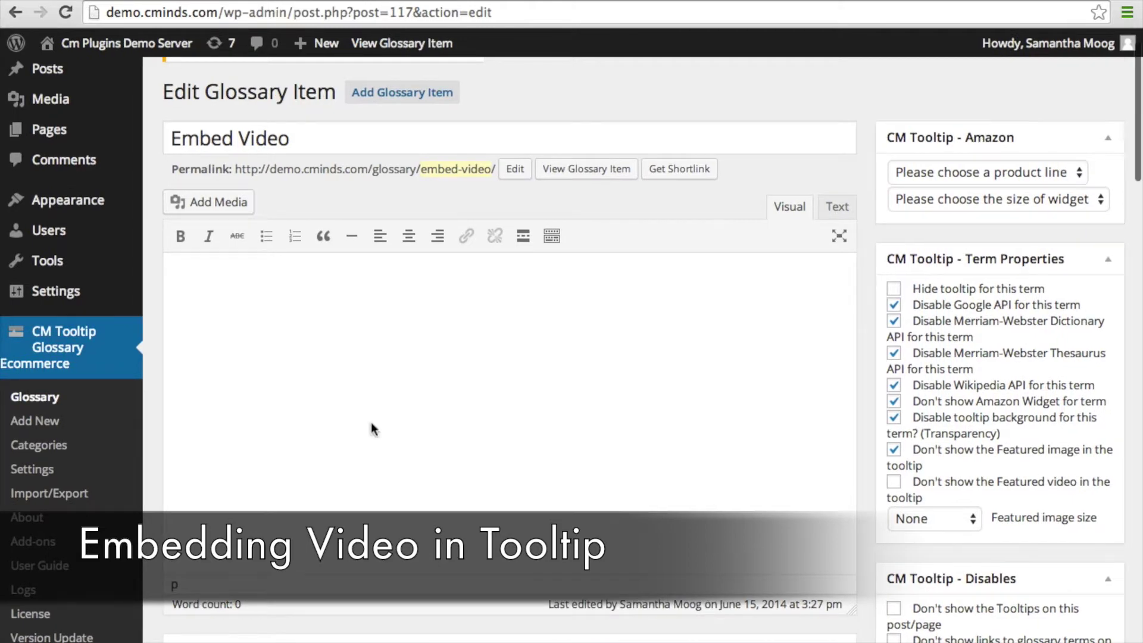
scroll(371, 423, up, 2)
click(344, 202)
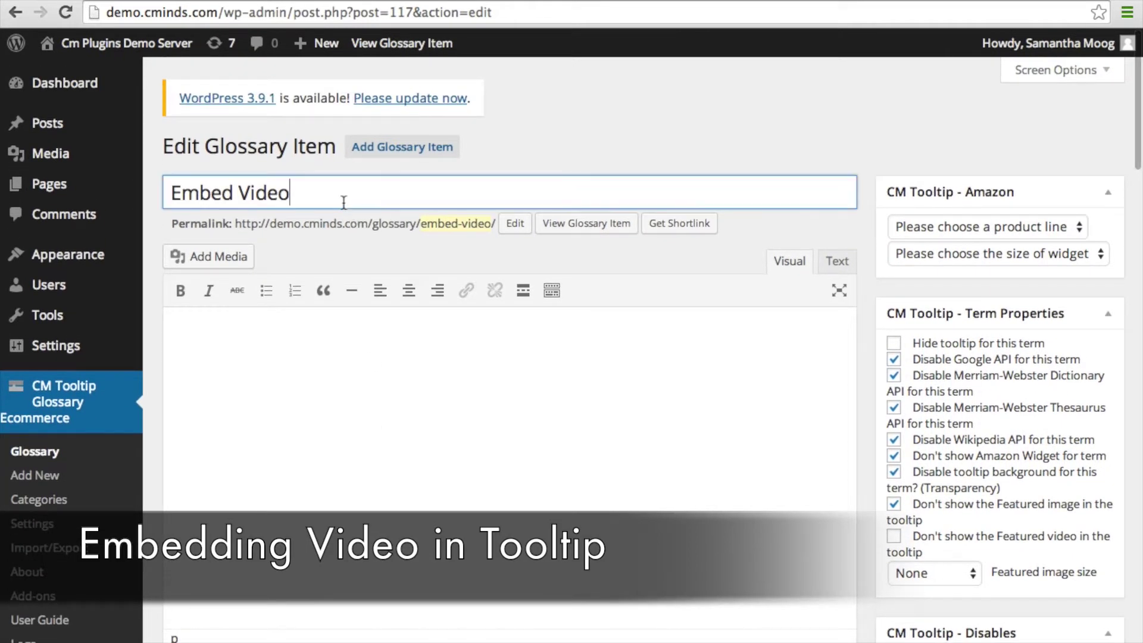
drag(344, 203, 159, 196)
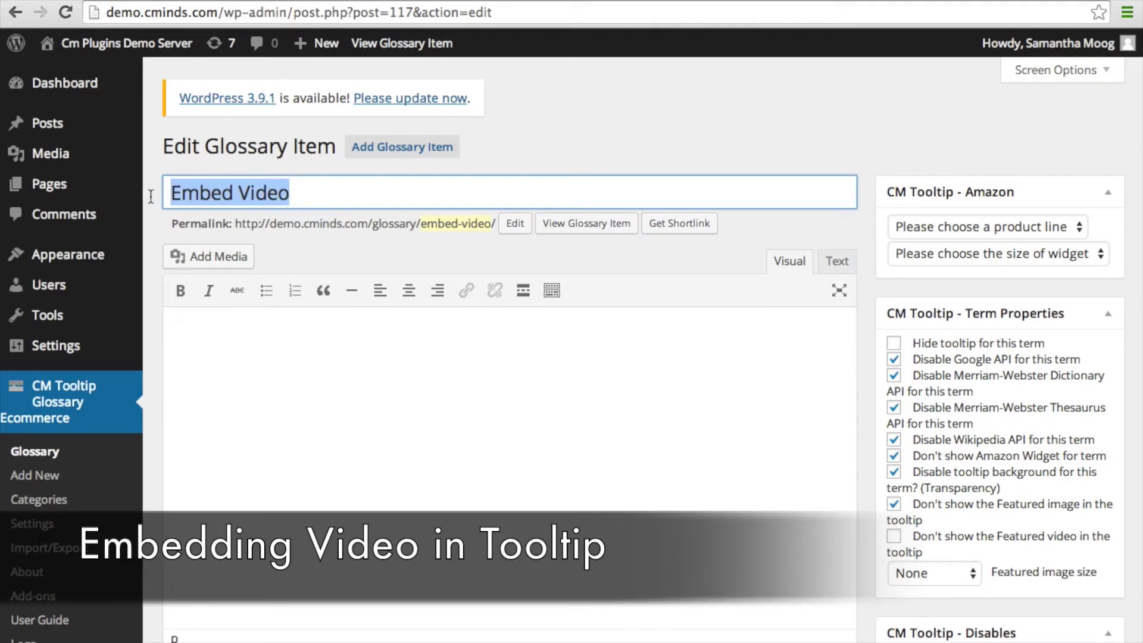
click(302, 192)
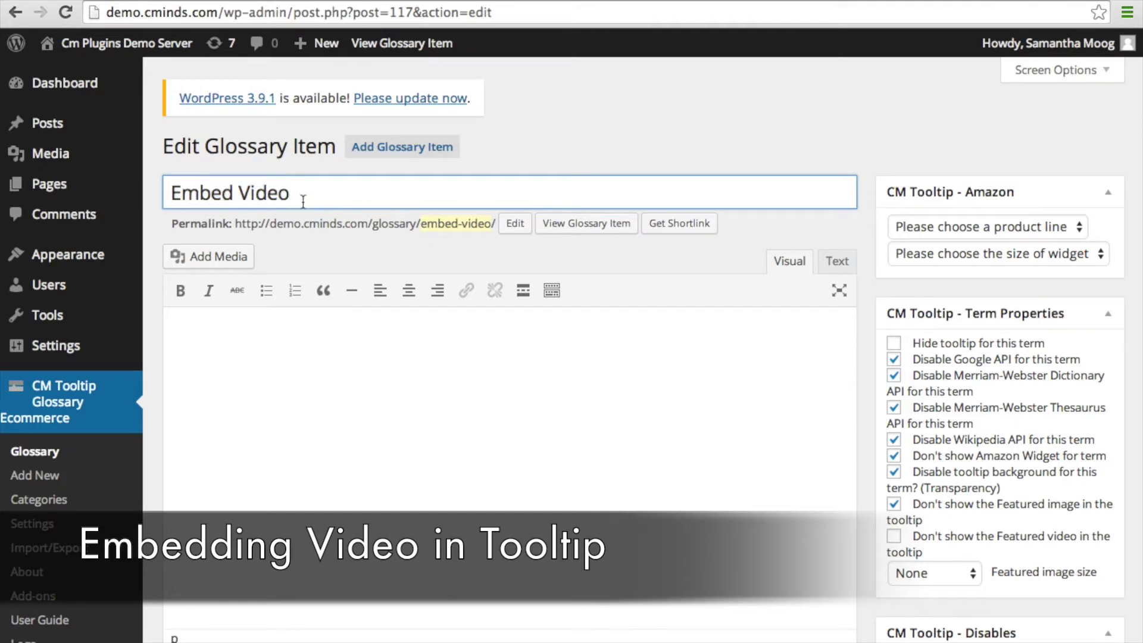
scroll(816, 523, down, 3)
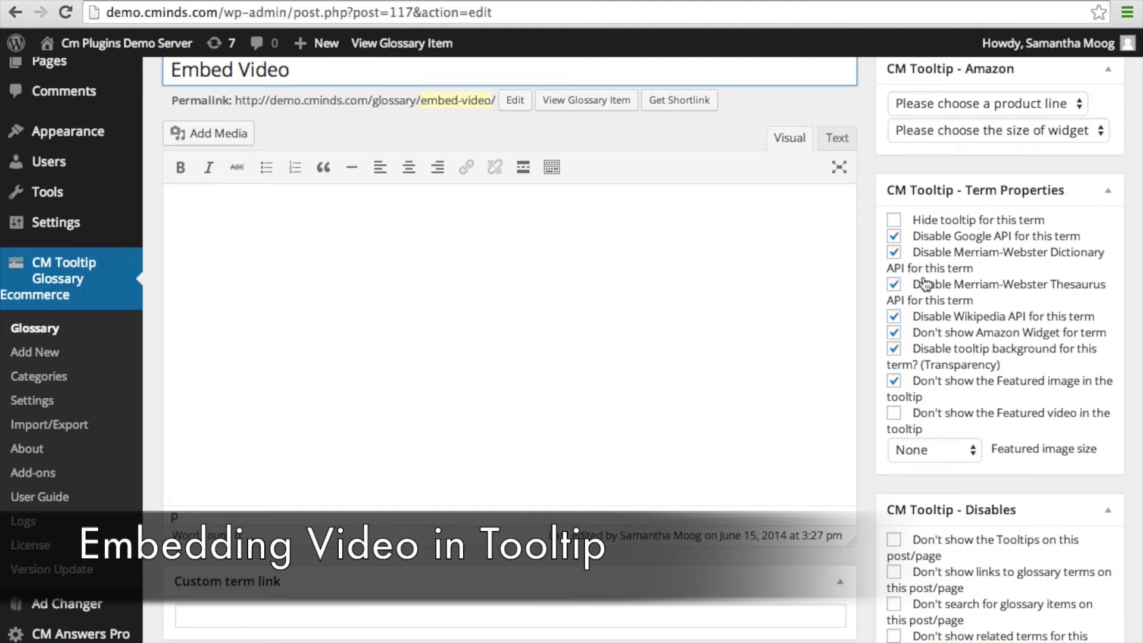
Step: Scroll to the Featured Video box and highlight its iframe embed code
scroll(867, 430, down, 15)
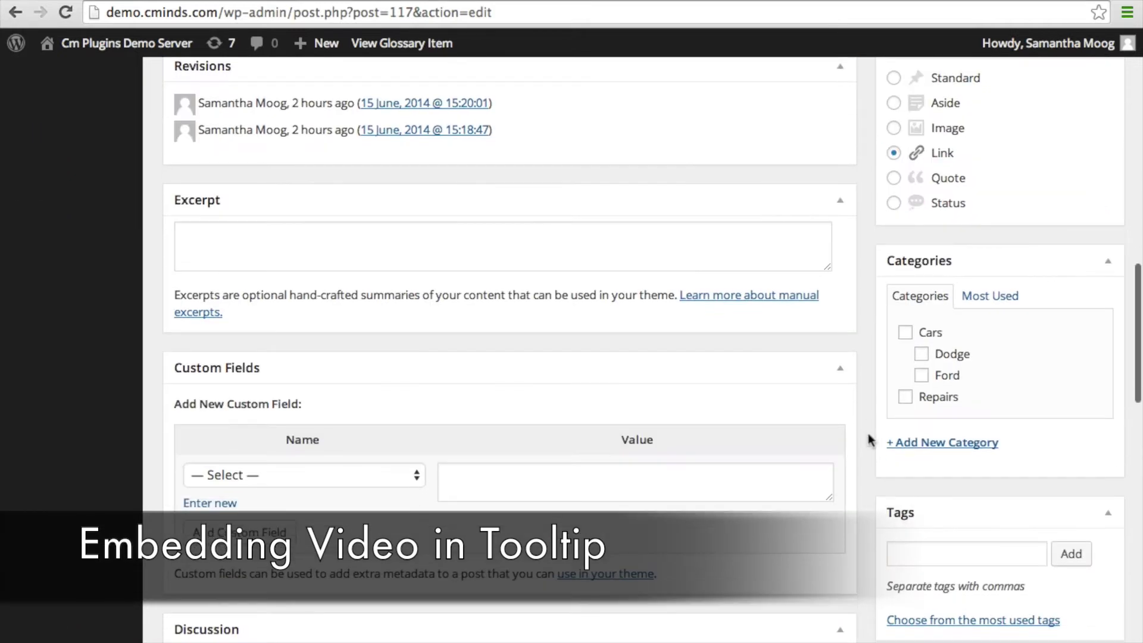
scroll(869, 440, down, 10)
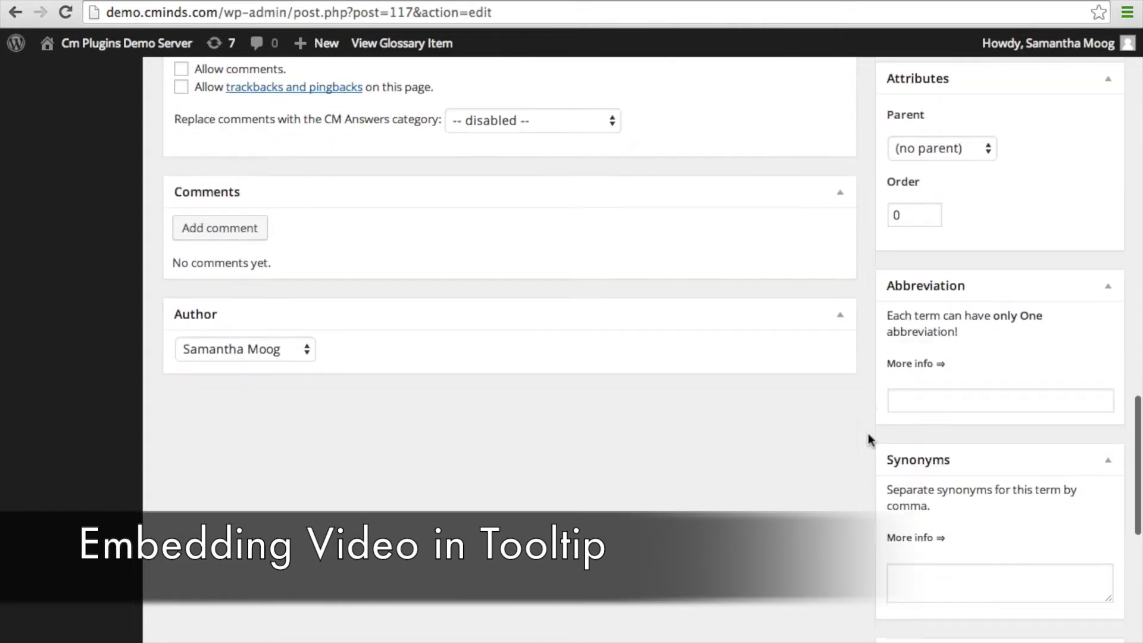
scroll(870, 439, down, 6)
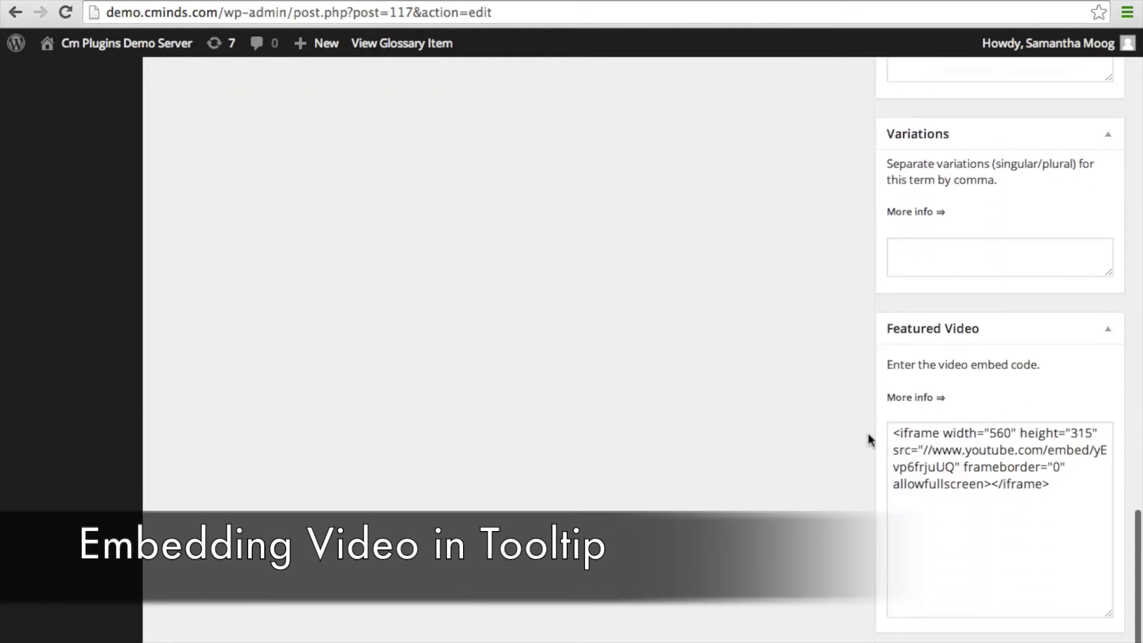
drag(1090, 444, 871, 370)
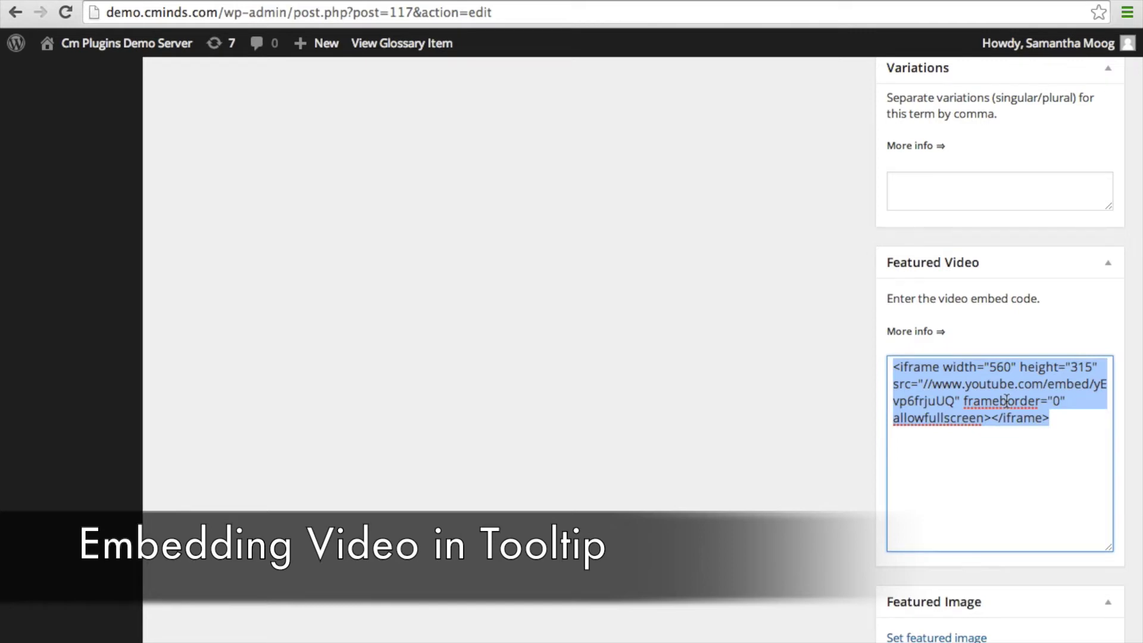
click(1029, 396)
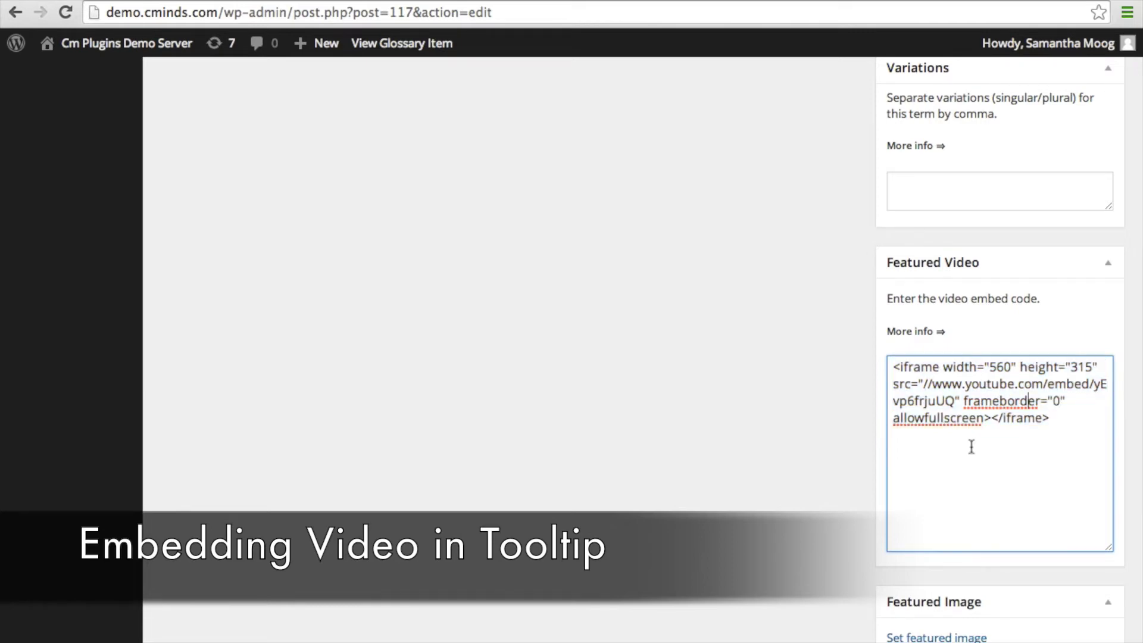
Step: Show the Embed Video tooltip with its embedded player on the Demo Page
scroll(971, 447, up, 15)
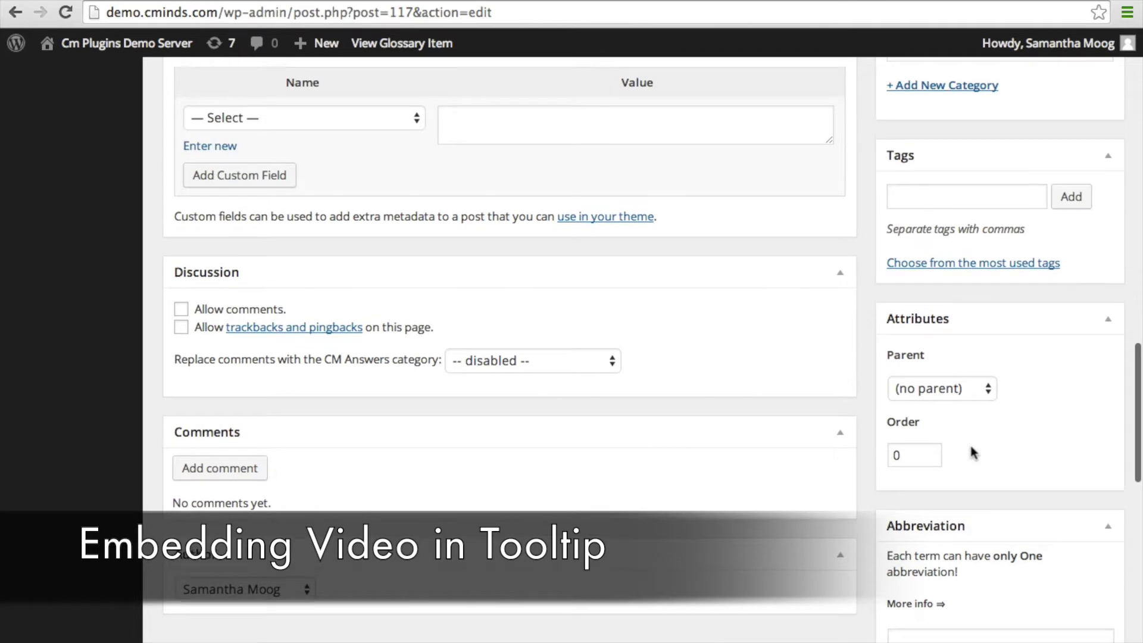
scroll(971, 453, up, 15)
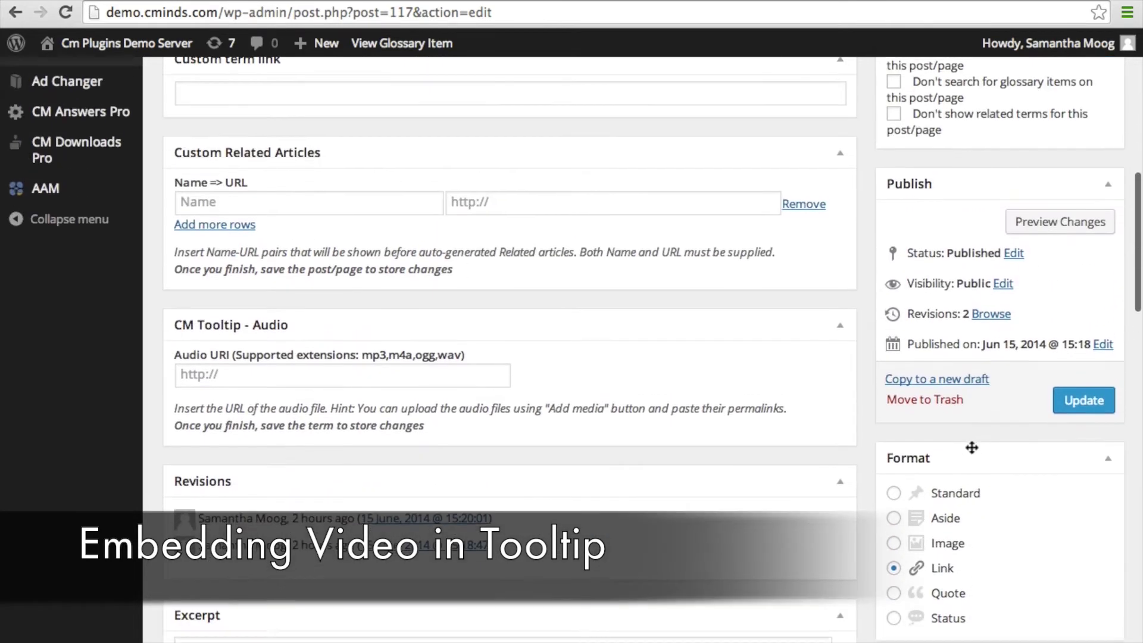
scroll(972, 447, up, 3)
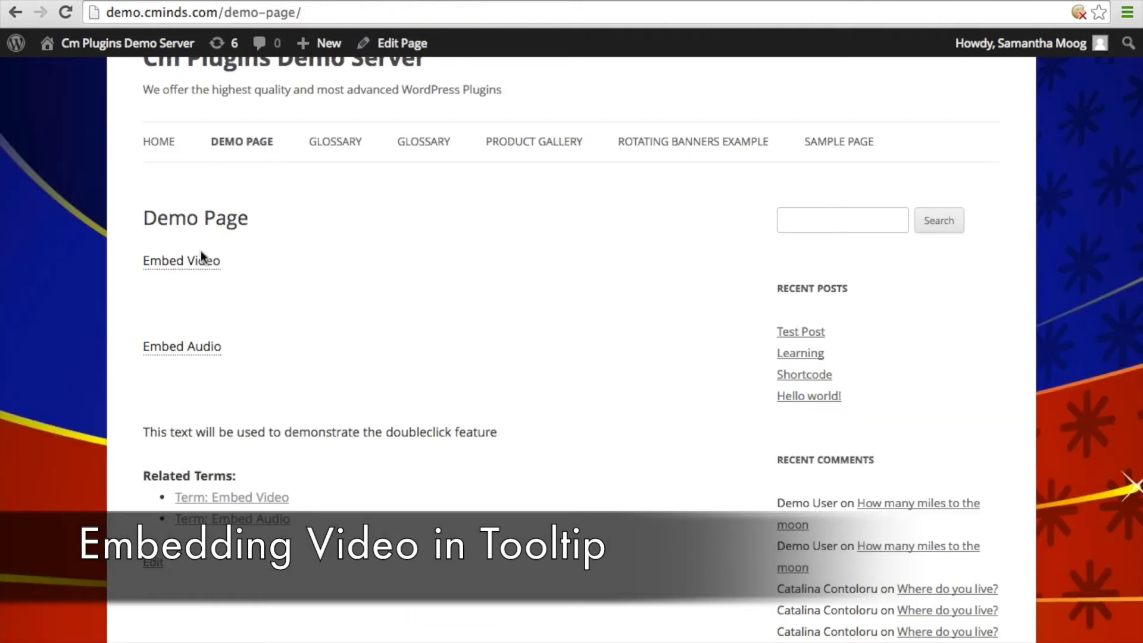
mouse_move(203, 260)
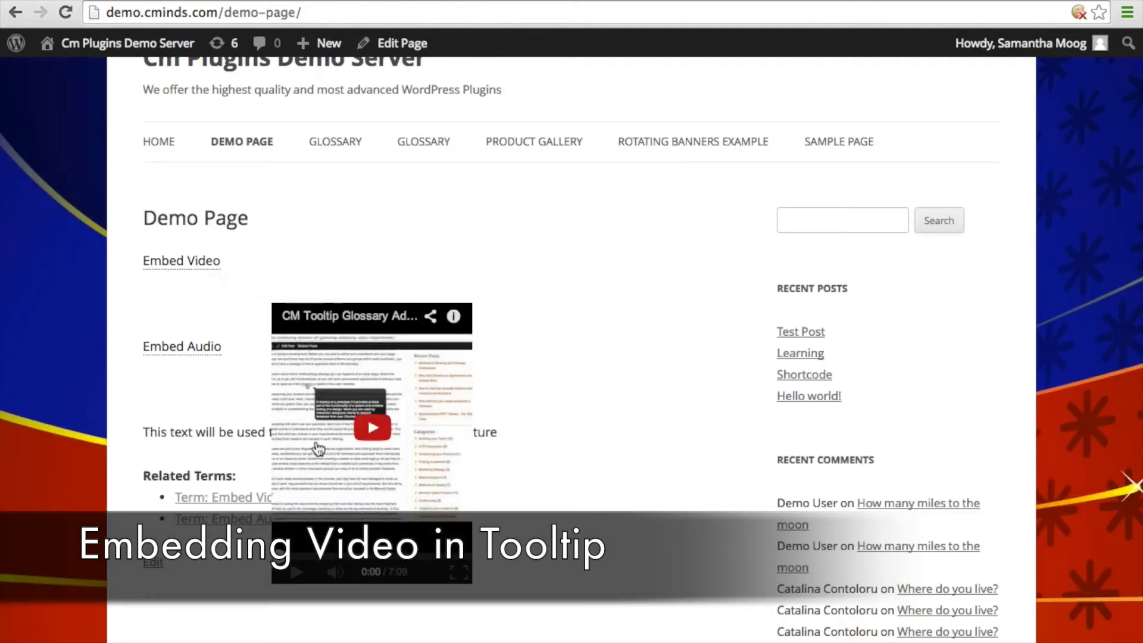
Step: Play the Embed Video tooltip's video, then play the Embed Audio tooltip's 0:58 clip
click(374, 434)
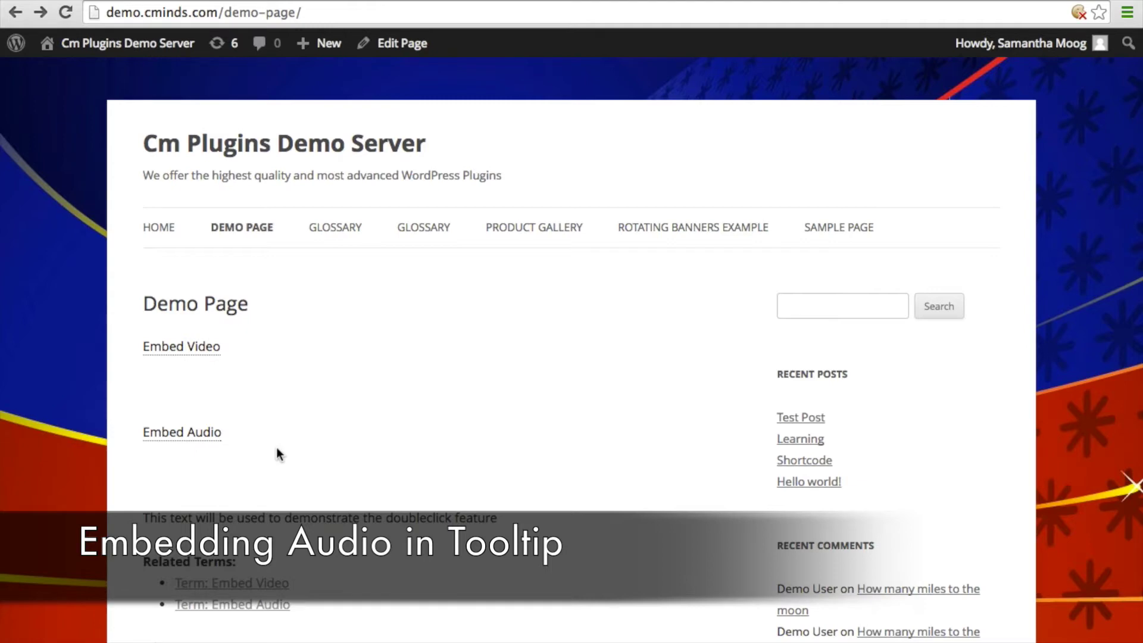
mouse_move(220, 439)
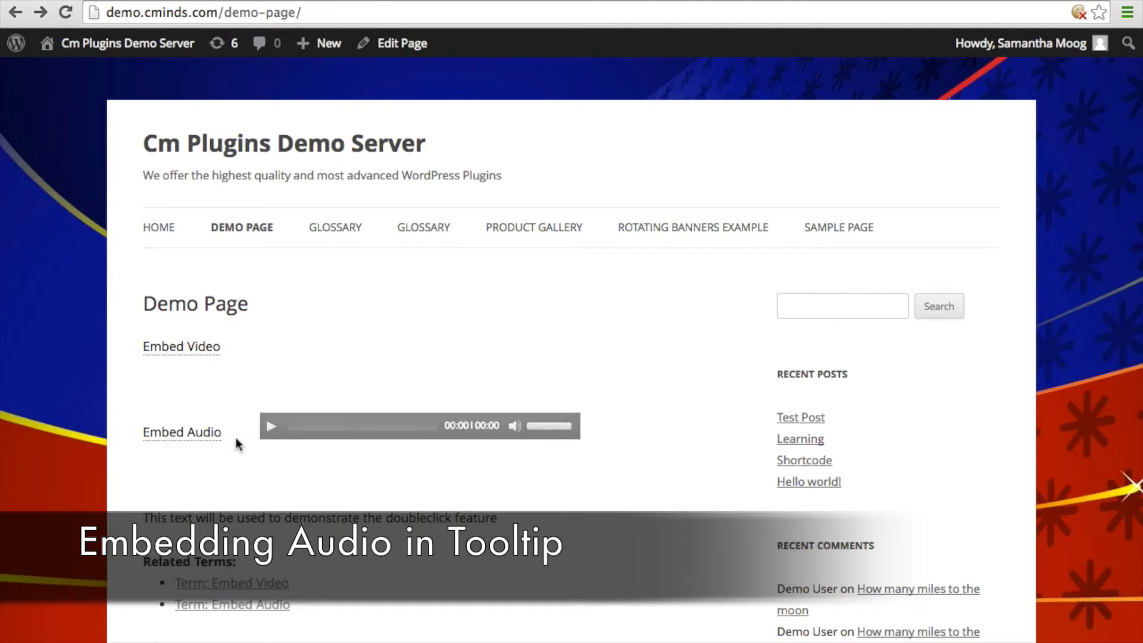
click(273, 430)
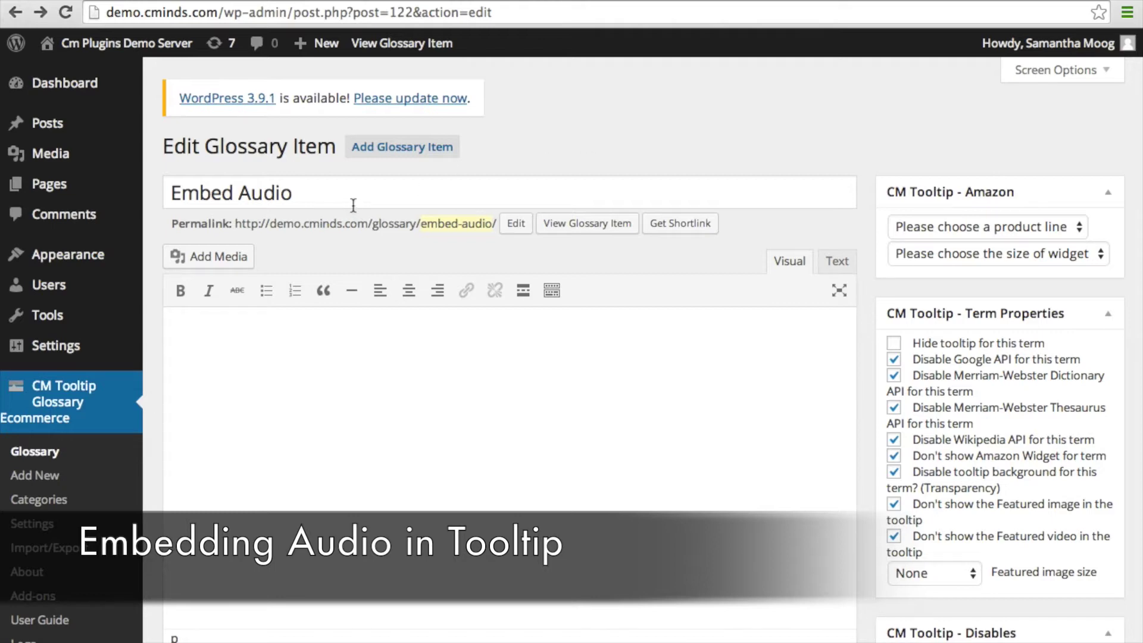
Step: Select the Embed Audio title and place the caret in its description
click(324, 194)
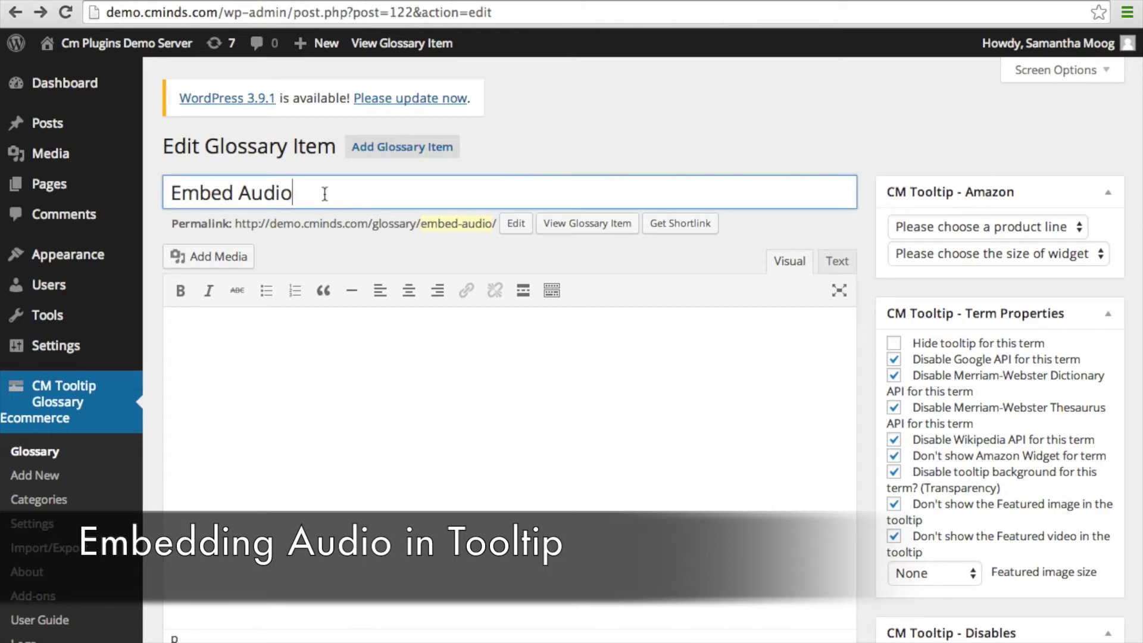
drag(323, 194, 164, 196)
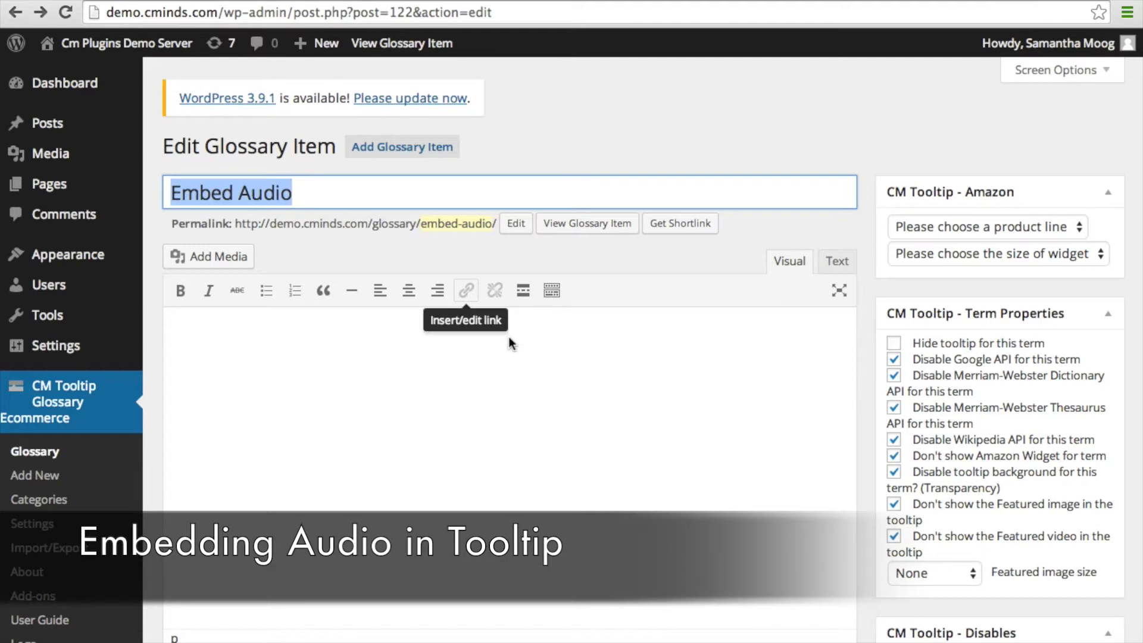
click(480, 364)
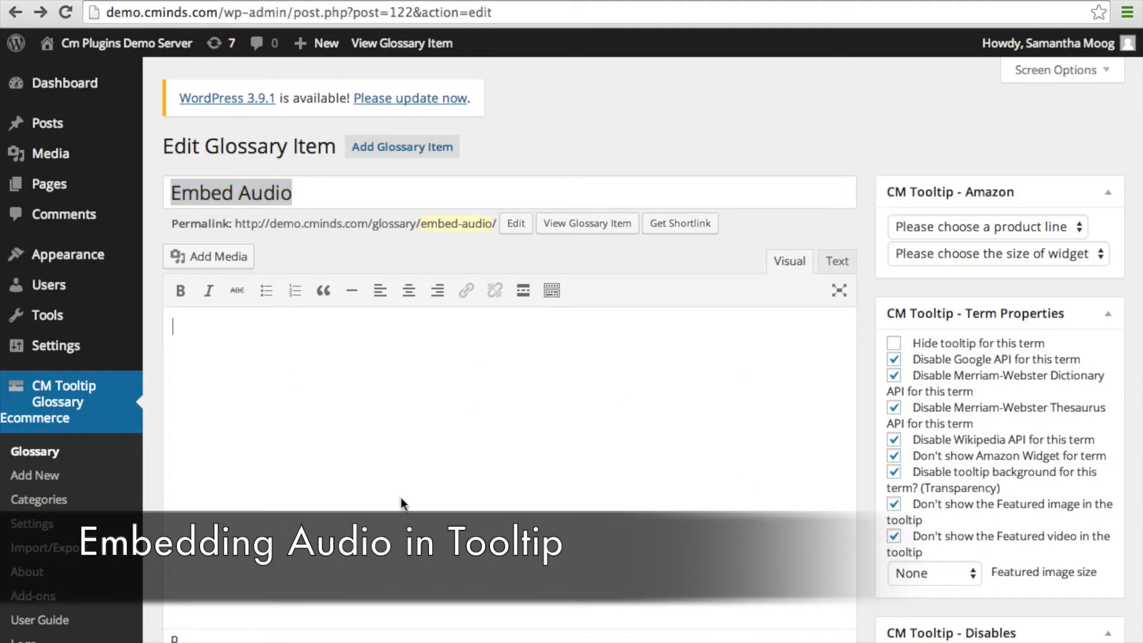
Step: Scroll to the CM Tooltip - Audio box and highlight the m4a Audio URI
scroll(425, 518, down, 10)
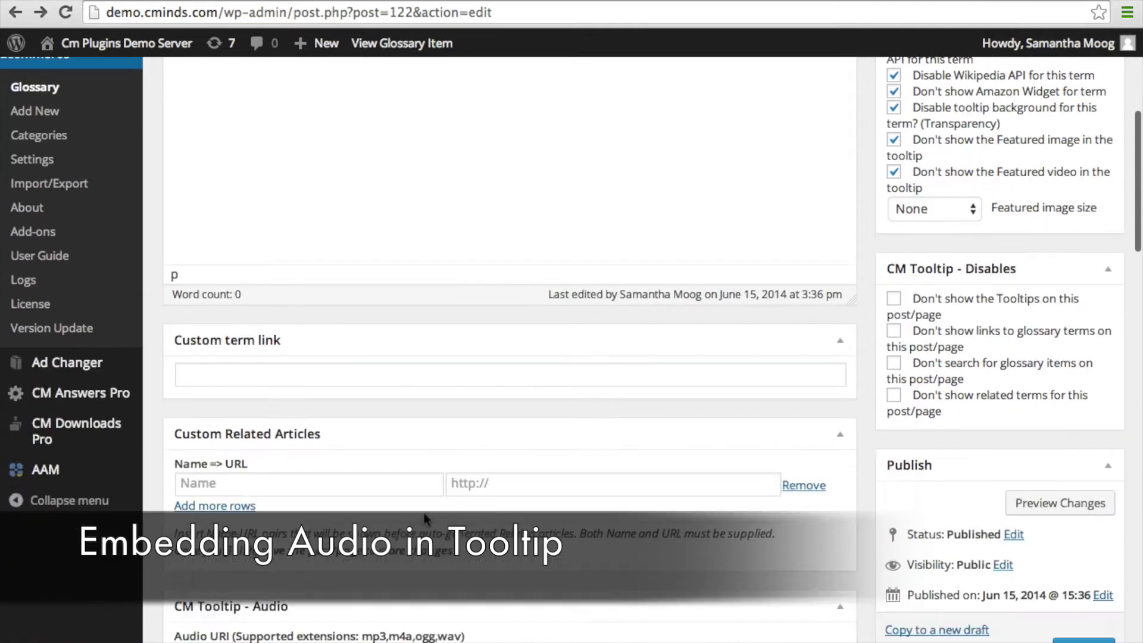
scroll(424, 518, down, 6)
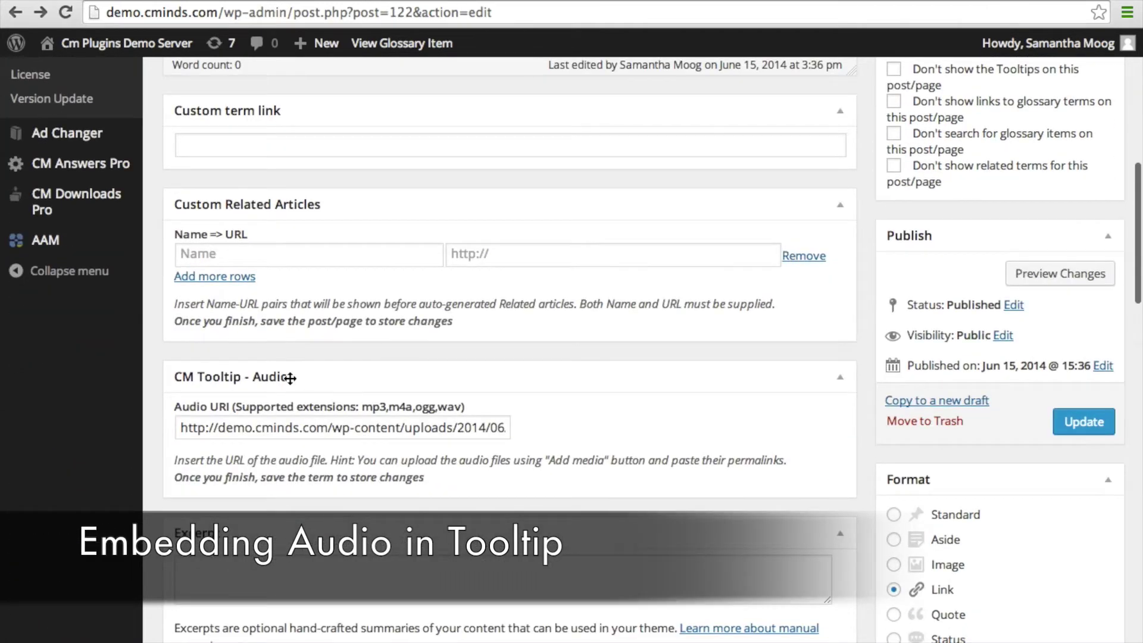
triple_click(281, 428)
click(281, 428)
double_click(281, 428)
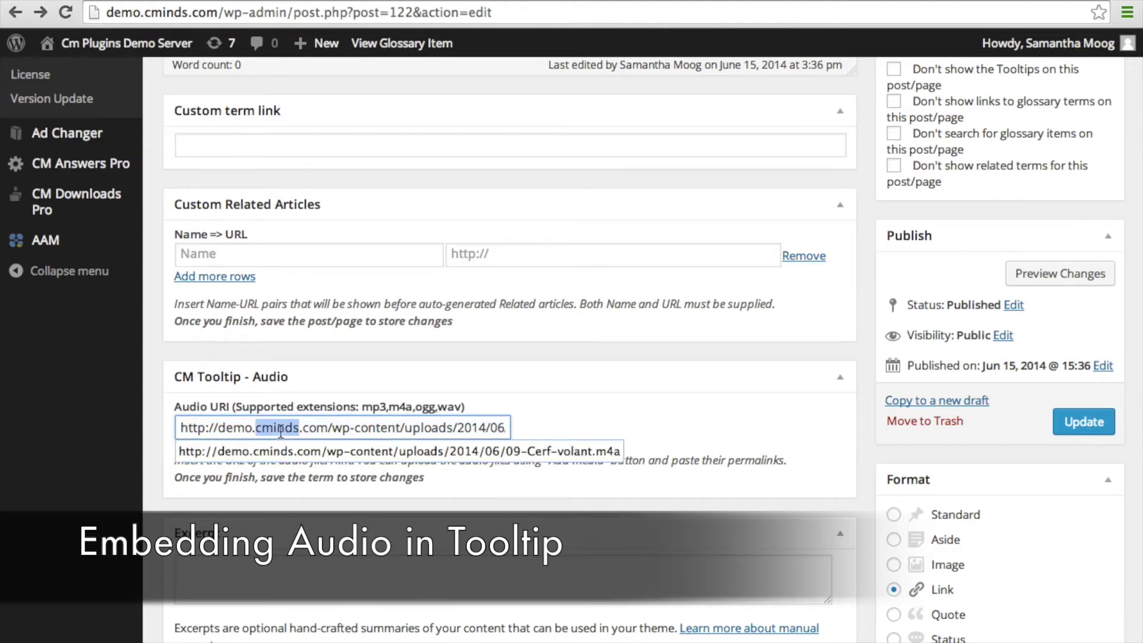
key(Right)
click(471, 480)
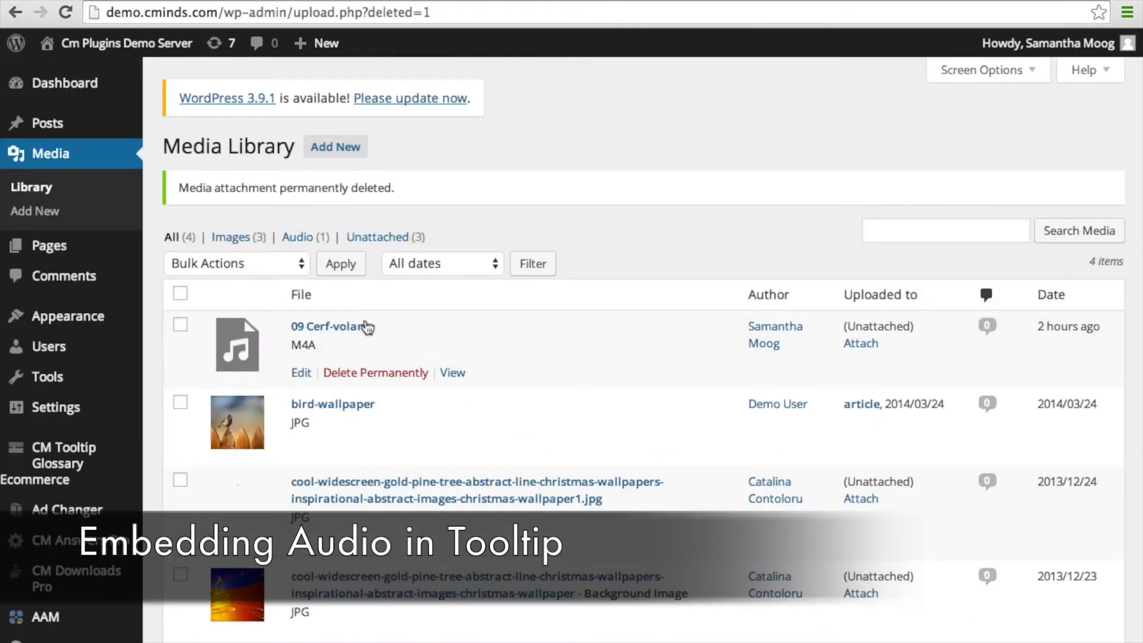
Step: Open the 09 Cerf-volant file's Edit Media page and select its File URL
click(332, 332)
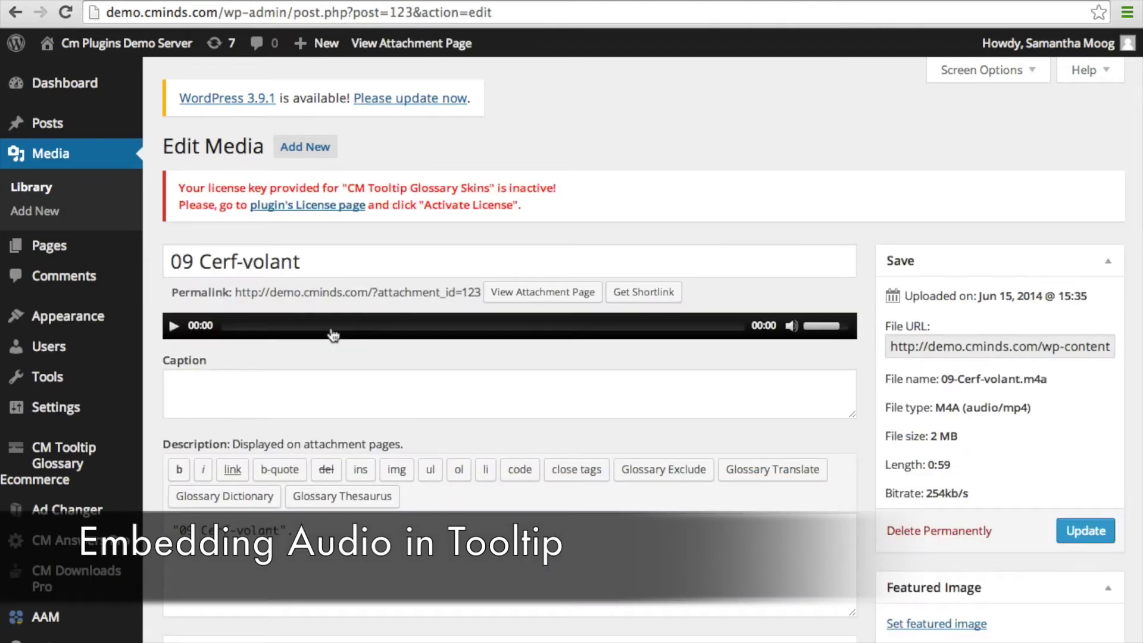
click(999, 344)
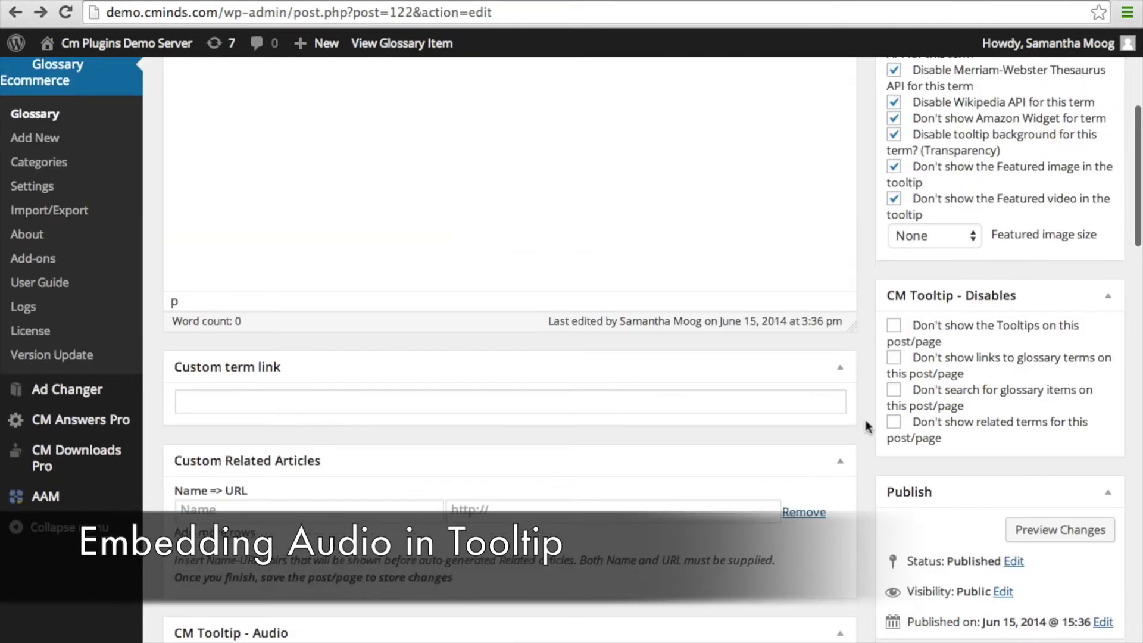
scroll(866, 426, up, 5)
scroll(867, 426, up, 1)
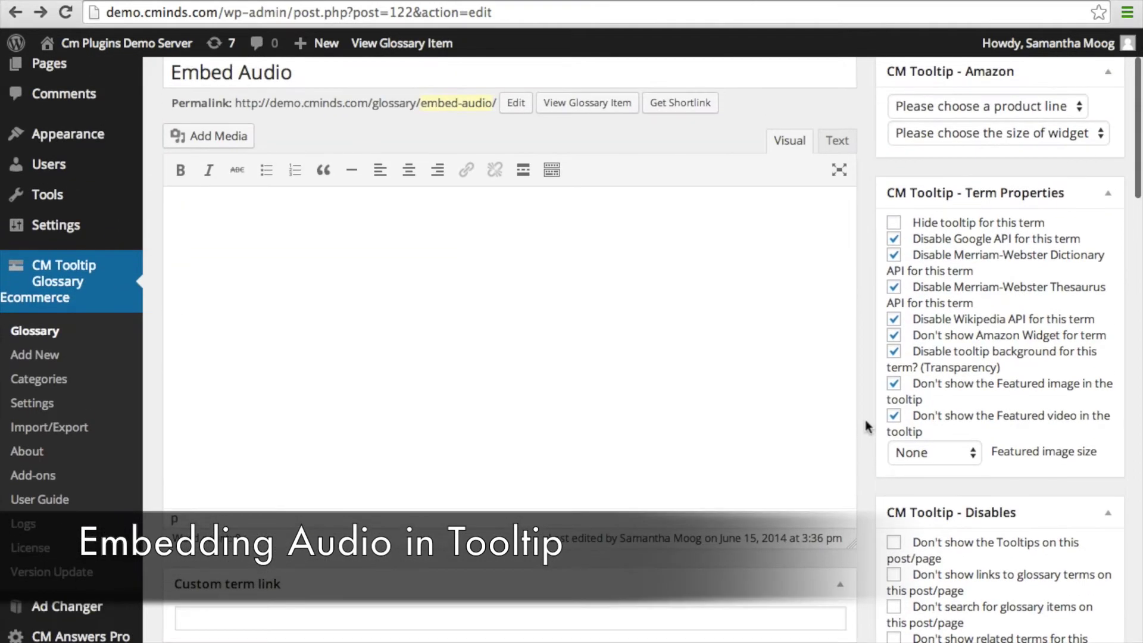
Step: Scroll up the Demo Page to the Embed Video and Embed Audio term links
scroll(866, 425, up, 1)
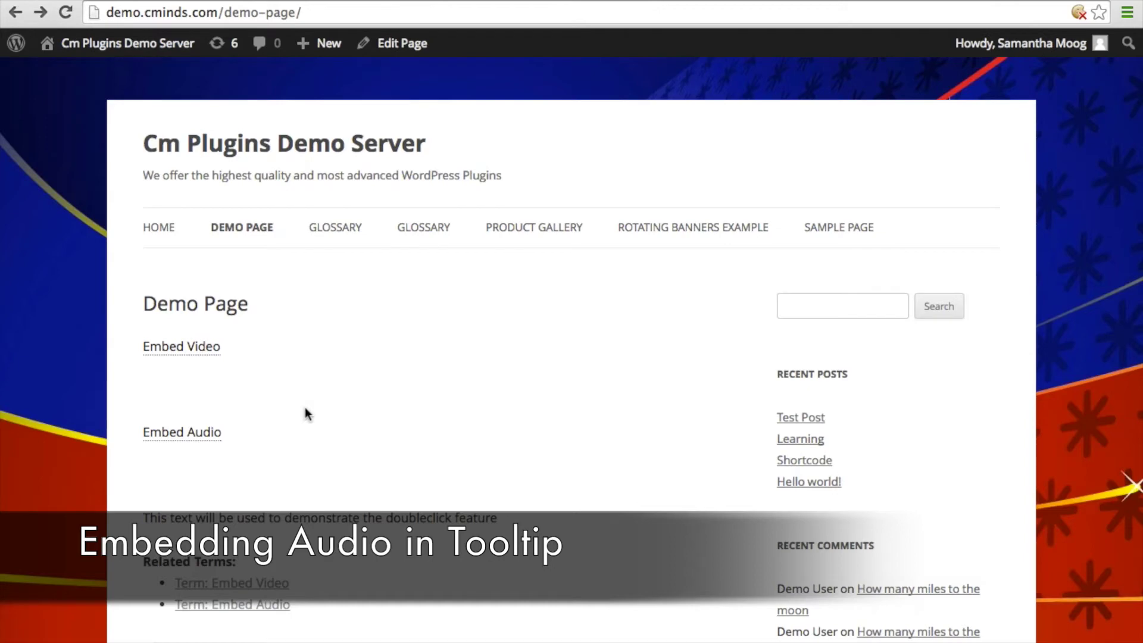
Step: Open the Embed Audio term page from the Demo Page and play its embedded audio
mouse_move(214, 440)
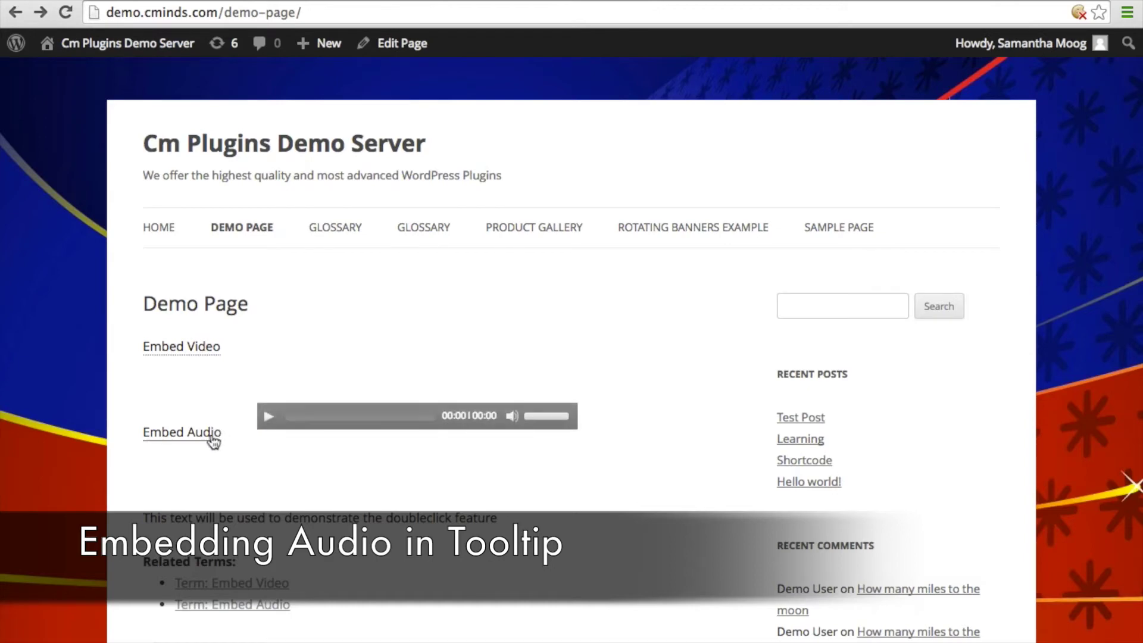
click(213, 439)
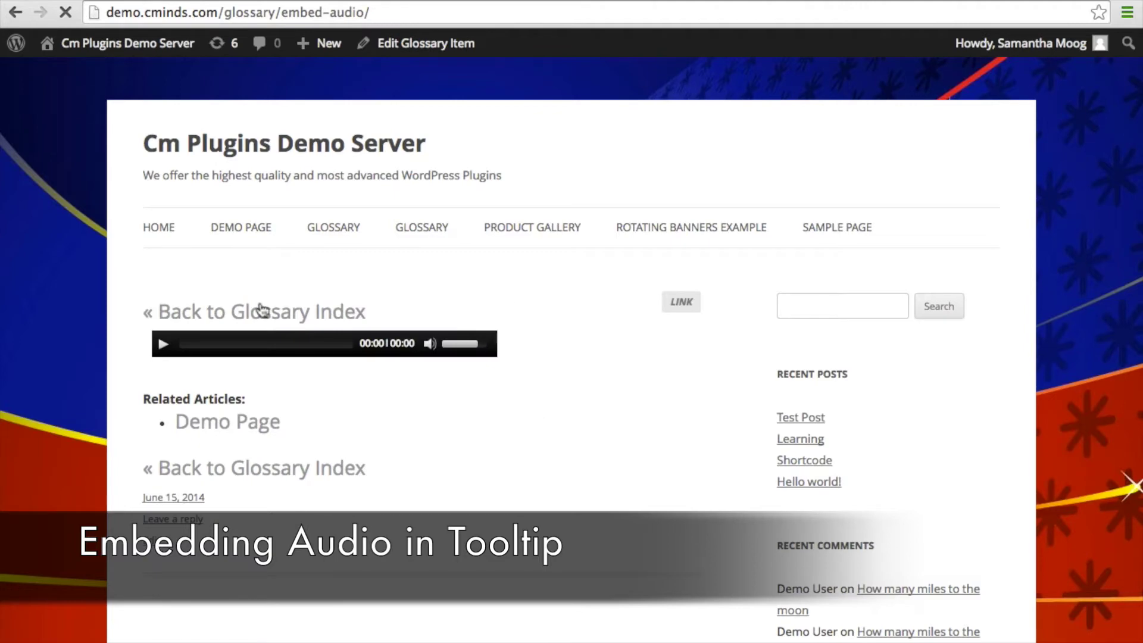
click(165, 345)
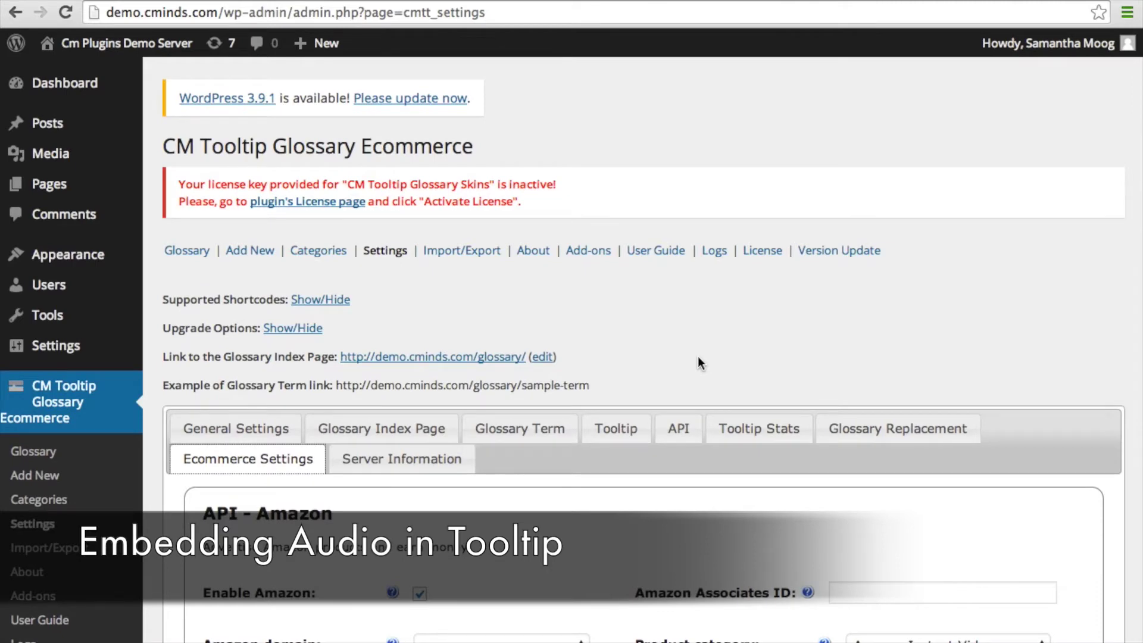
Step: Scroll through the CM Tooltip Glossary settings page
scroll(698, 363, down, 10)
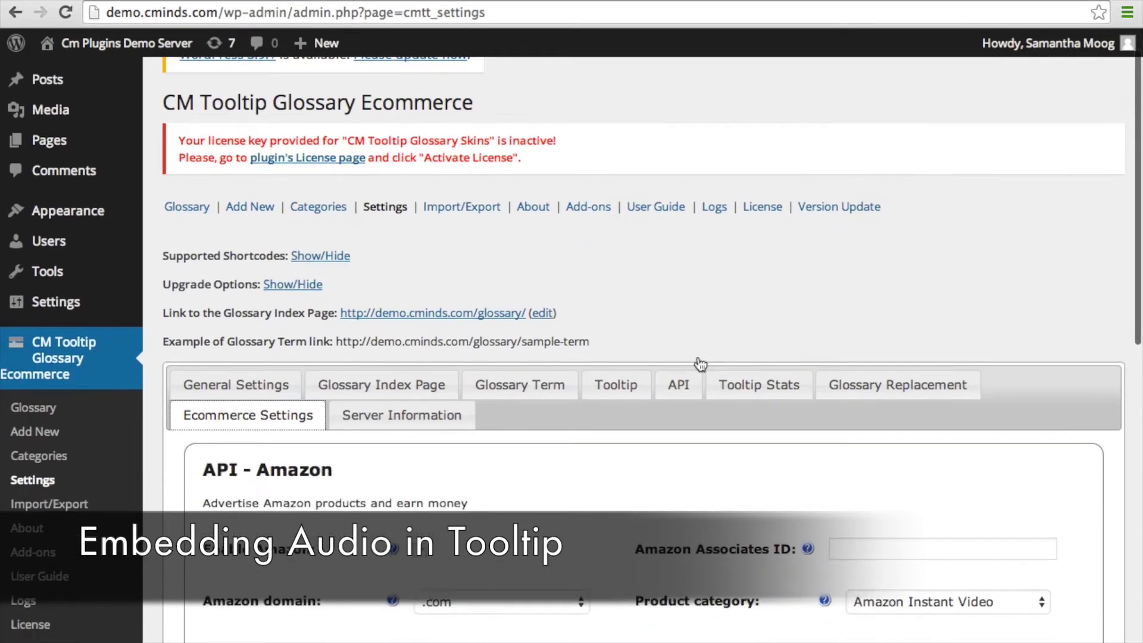
scroll(698, 363, up, 10)
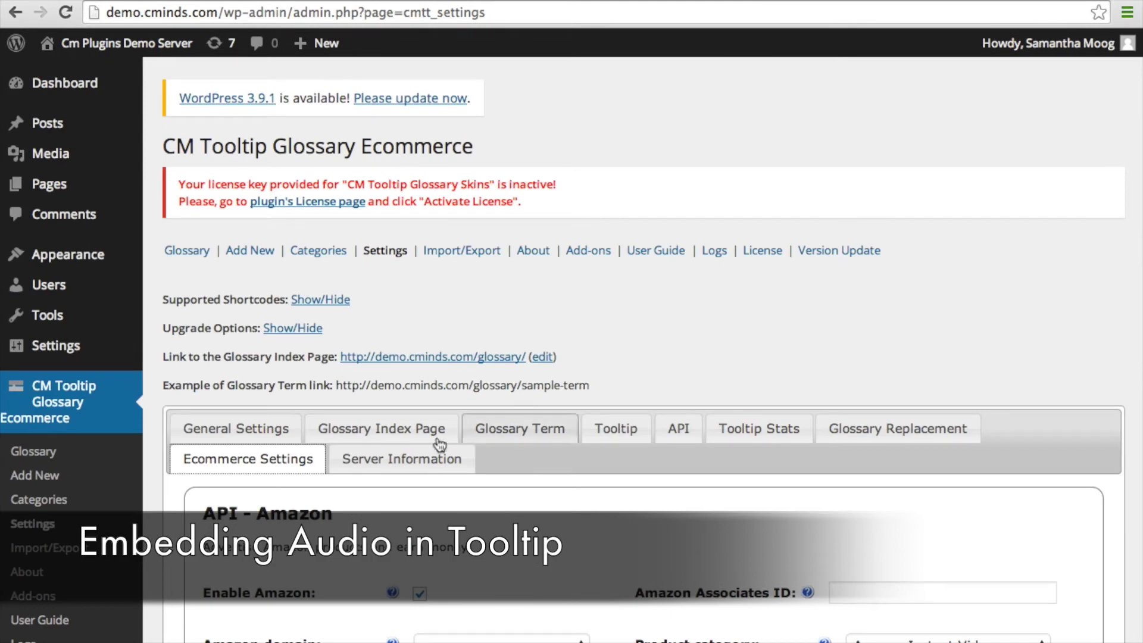
scroll(533, 518, down, 12)
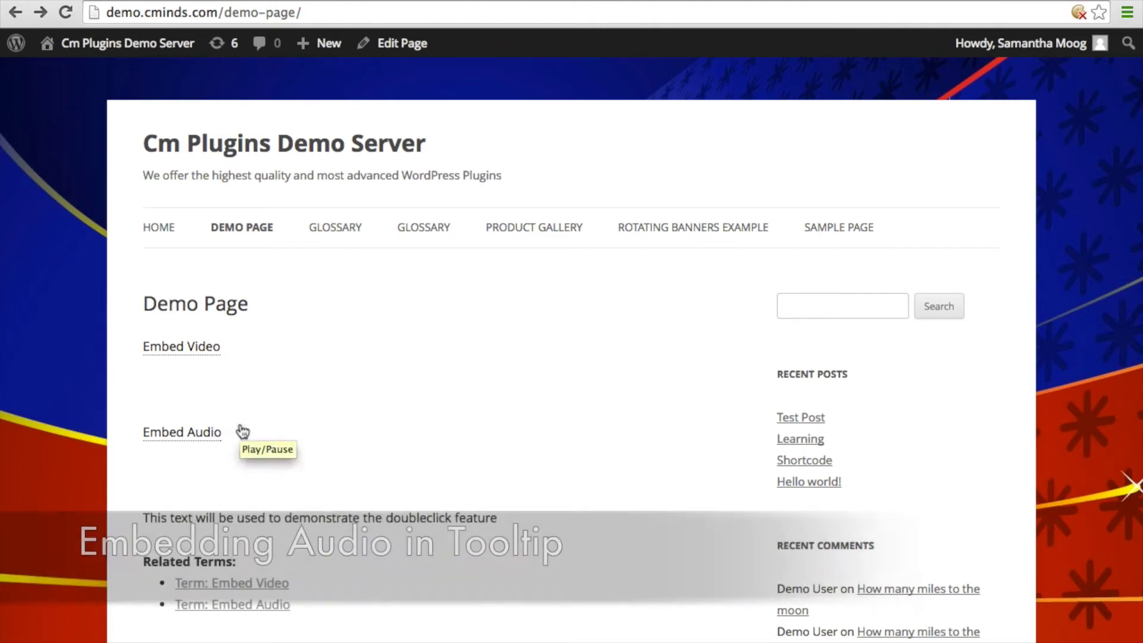
Step: Double-click 'text' in the demo sentence to get a Wikipedia lookup tooltip
scroll(212, 421, down, 2)
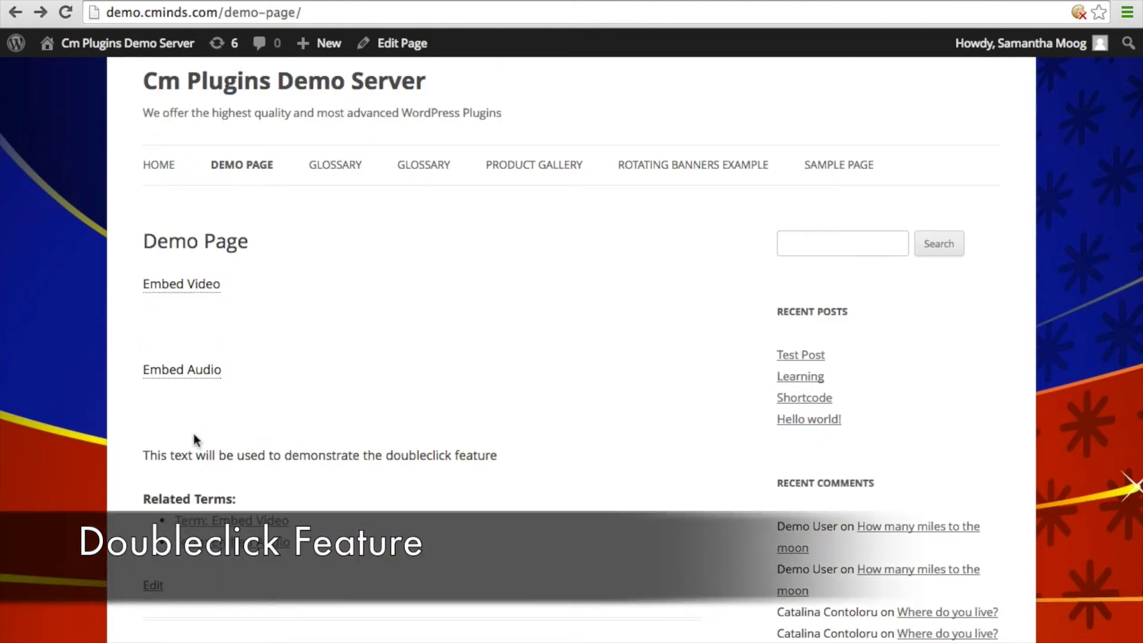
double_click(182, 455)
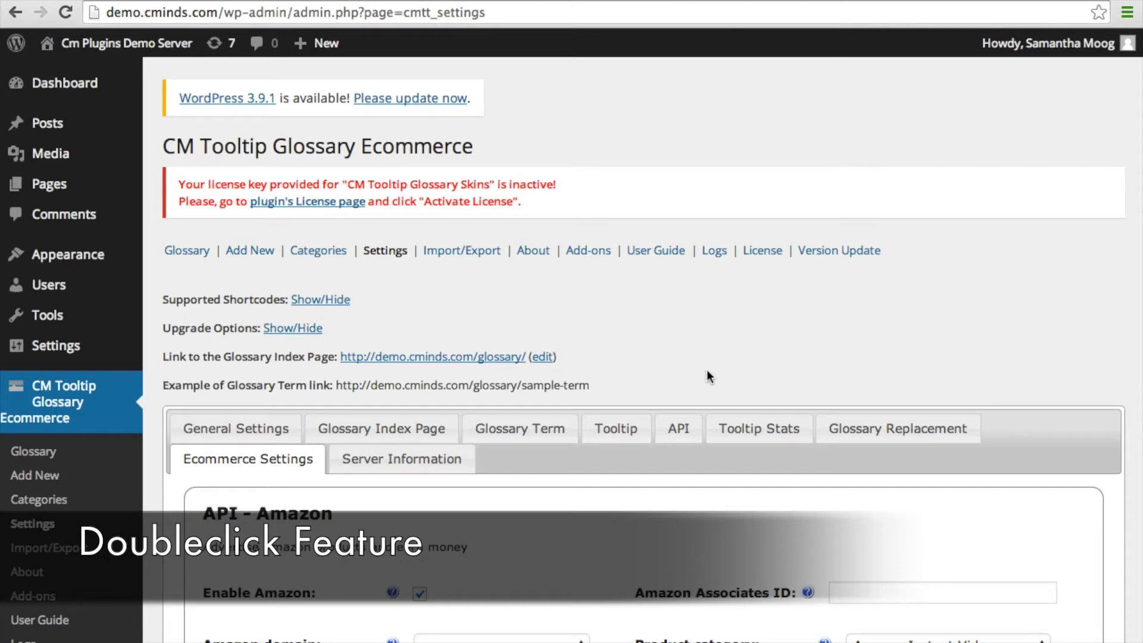
Step: Change the doubleclick lookup service from Wikipedia to Amazon
scroll(708, 371, down, 2)
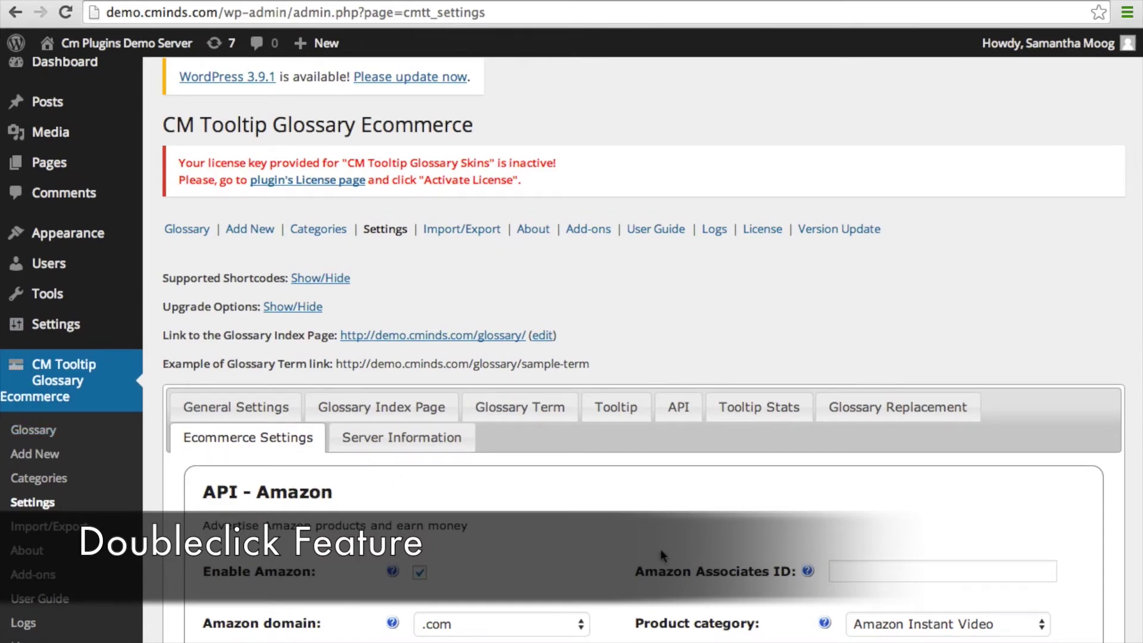
scroll(661, 547, down, 15)
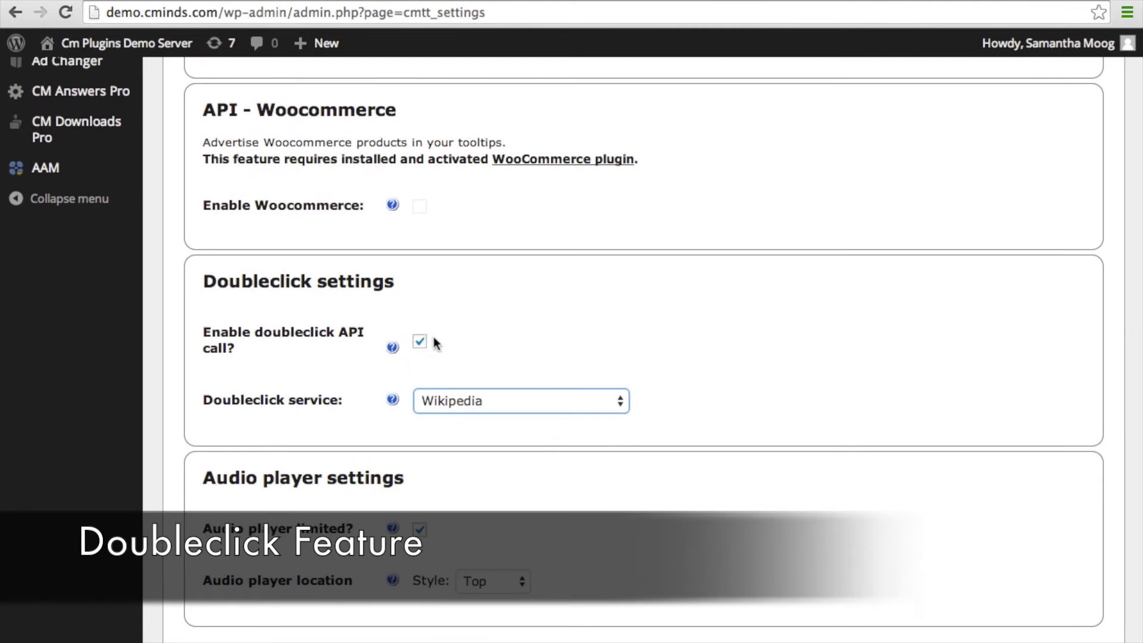
click(499, 406)
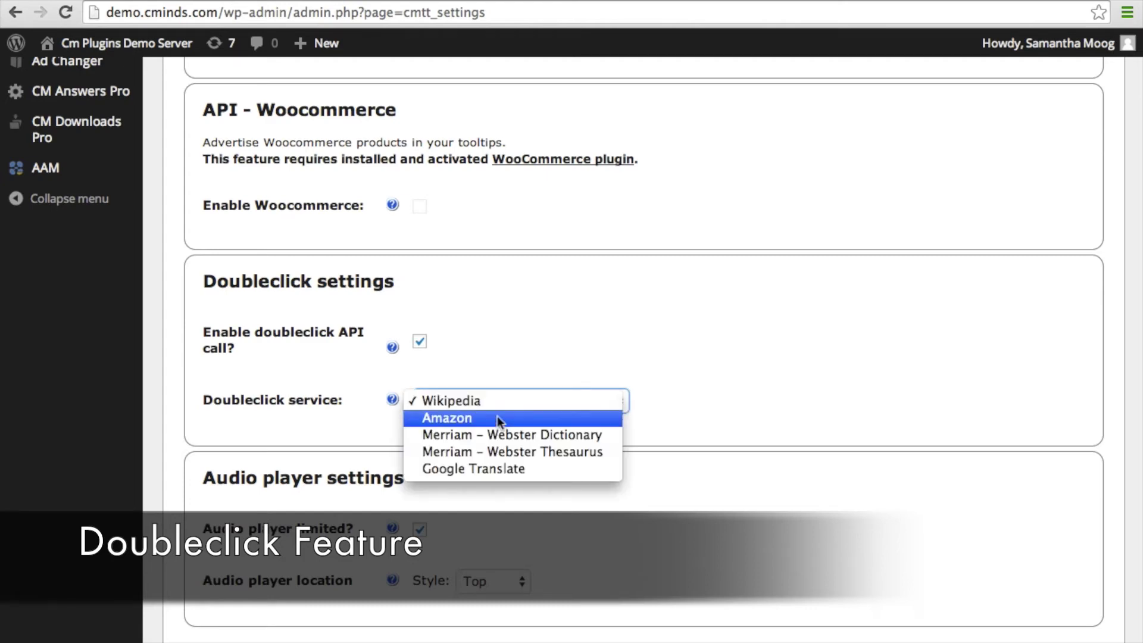
click(498, 418)
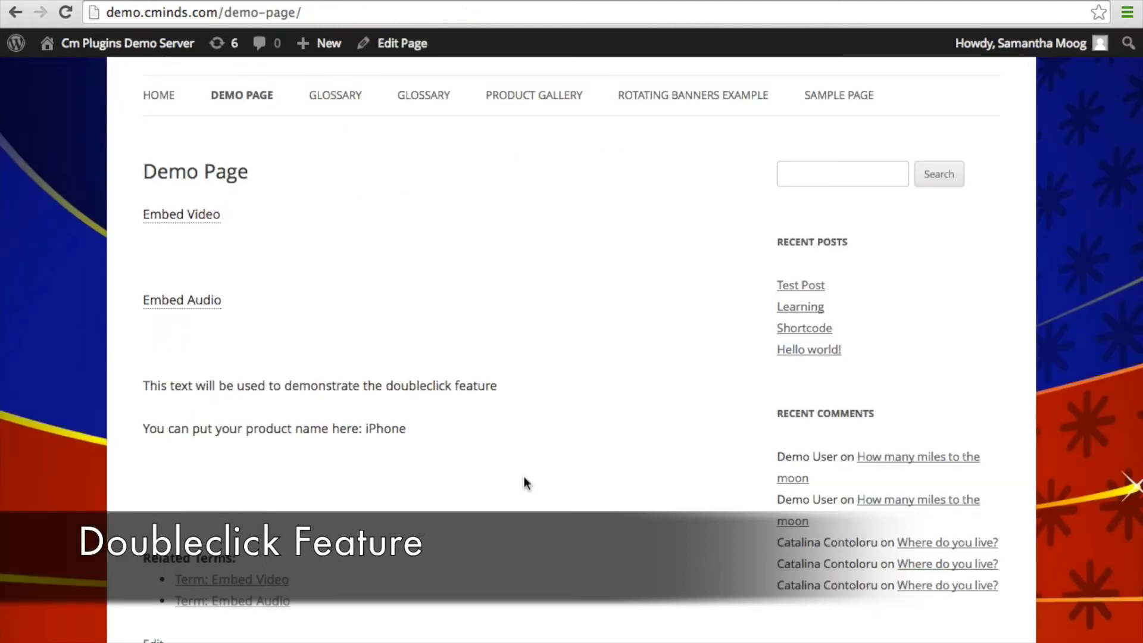
Step: Double-click 'iPhone' on the Demo Page to bring up the Amazon accessories widget
double_click(384, 430)
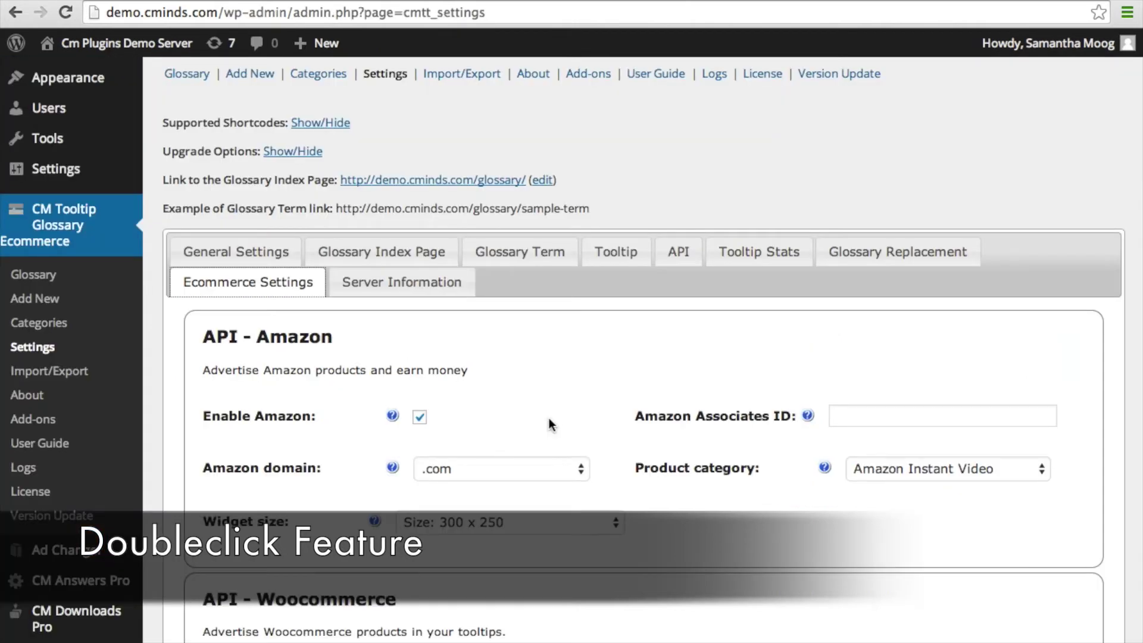
Step: Keep Amazon domain .com and widget size 300 x 250, then set doubleclick service to Merriam - Webster Dictionary
scroll(549, 418, down, 1)
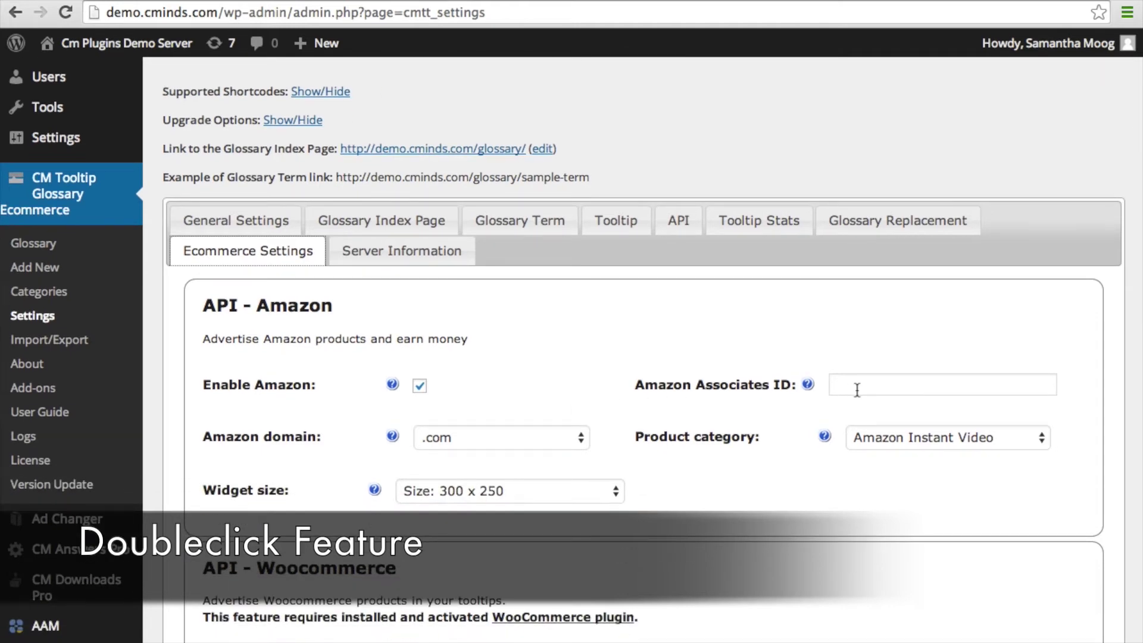
click(524, 441)
click(523, 439)
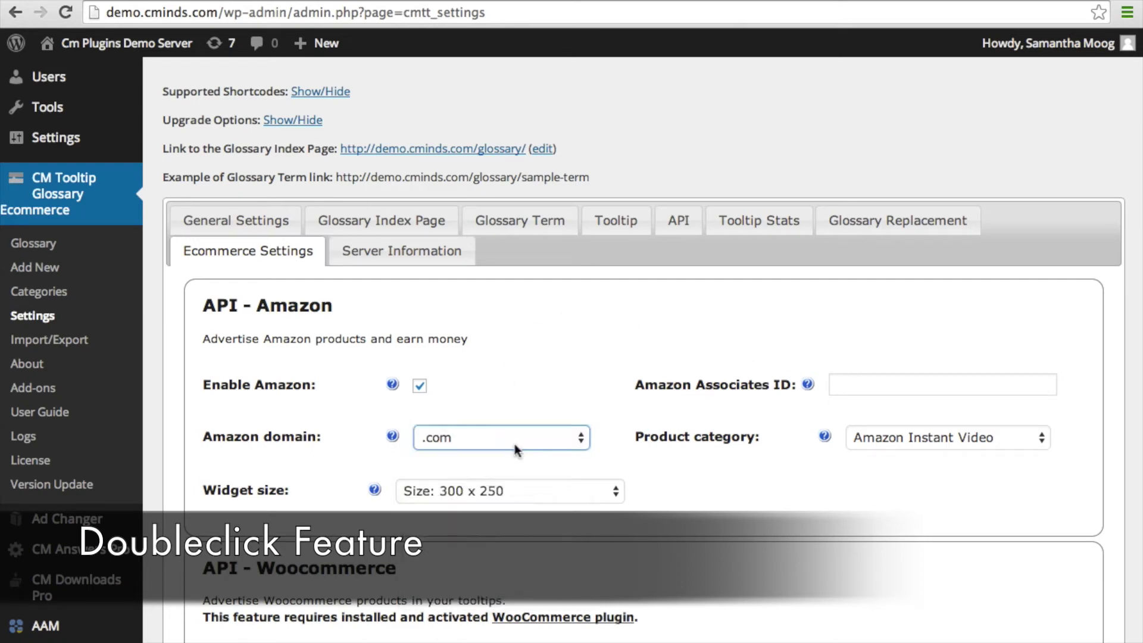
click(547, 492)
click(544, 496)
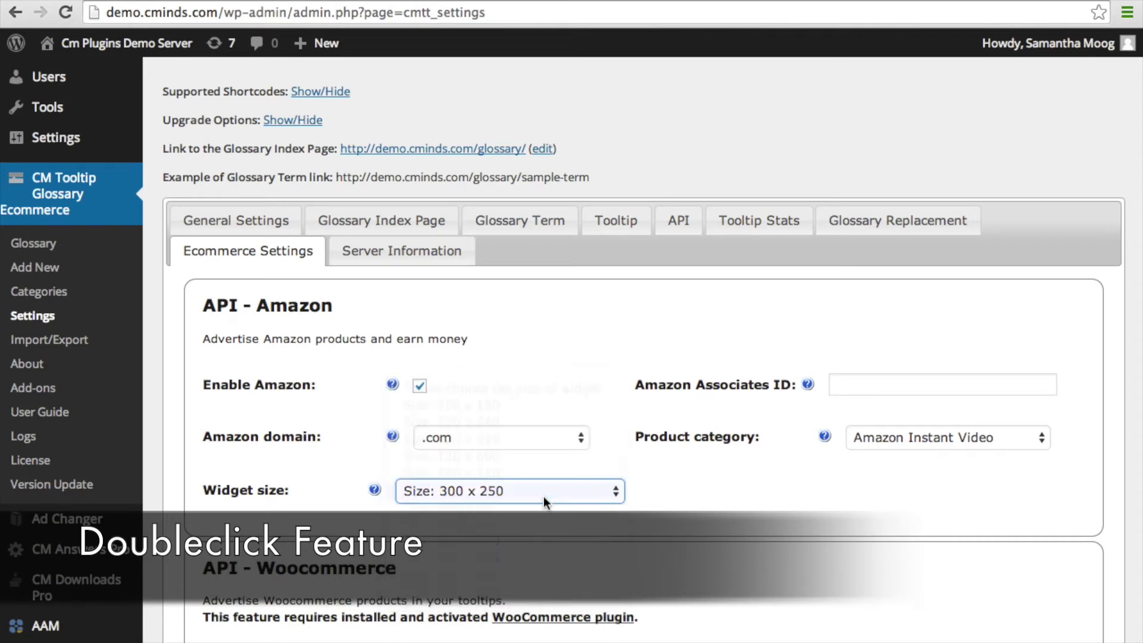
click(909, 435)
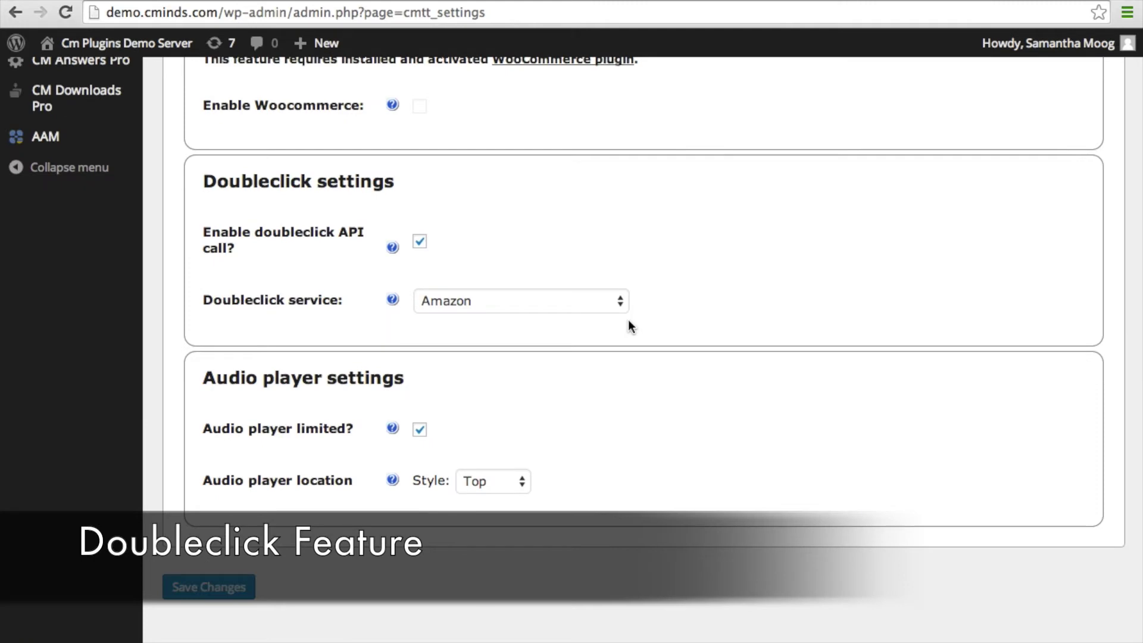
click(613, 302)
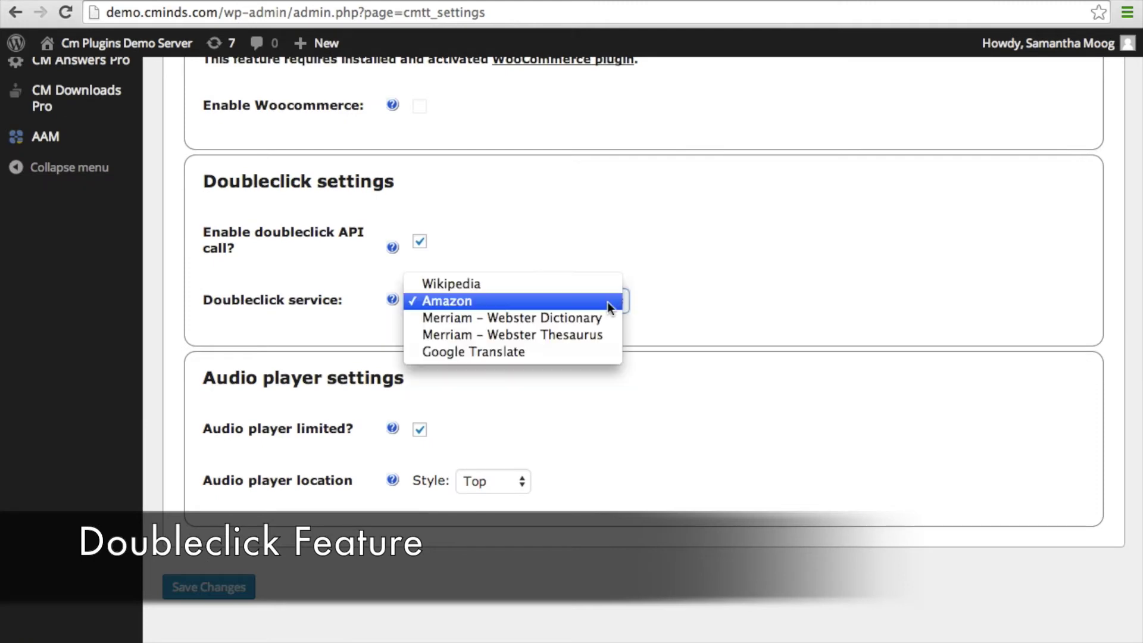
click(606, 318)
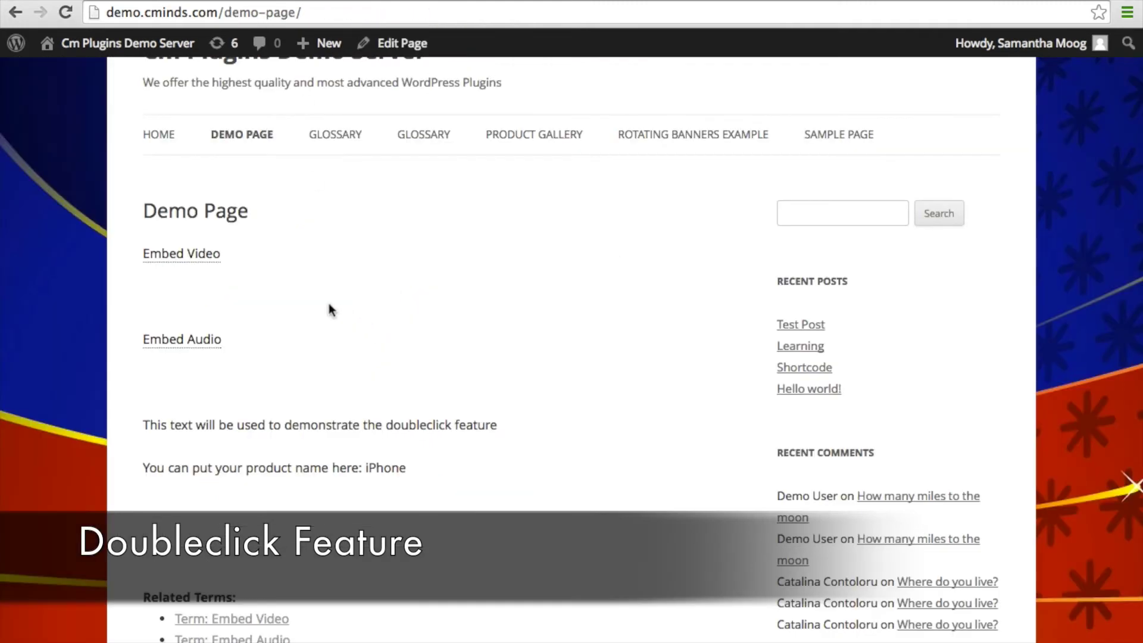
Step: Double-click 'product' on the Demo Page to show its Merriam-Webster definition tooltip
double_click(263, 469)
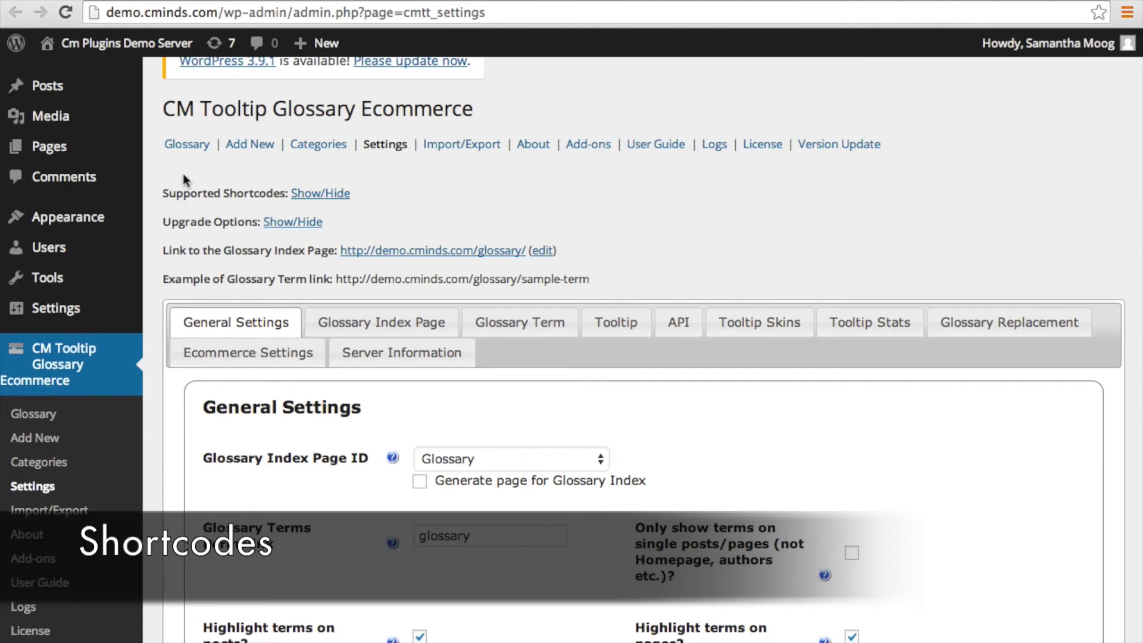
Step: Show the supported shortcodes list and select the [glossary_wikipedia term="term name"] shortcode
click(321, 194)
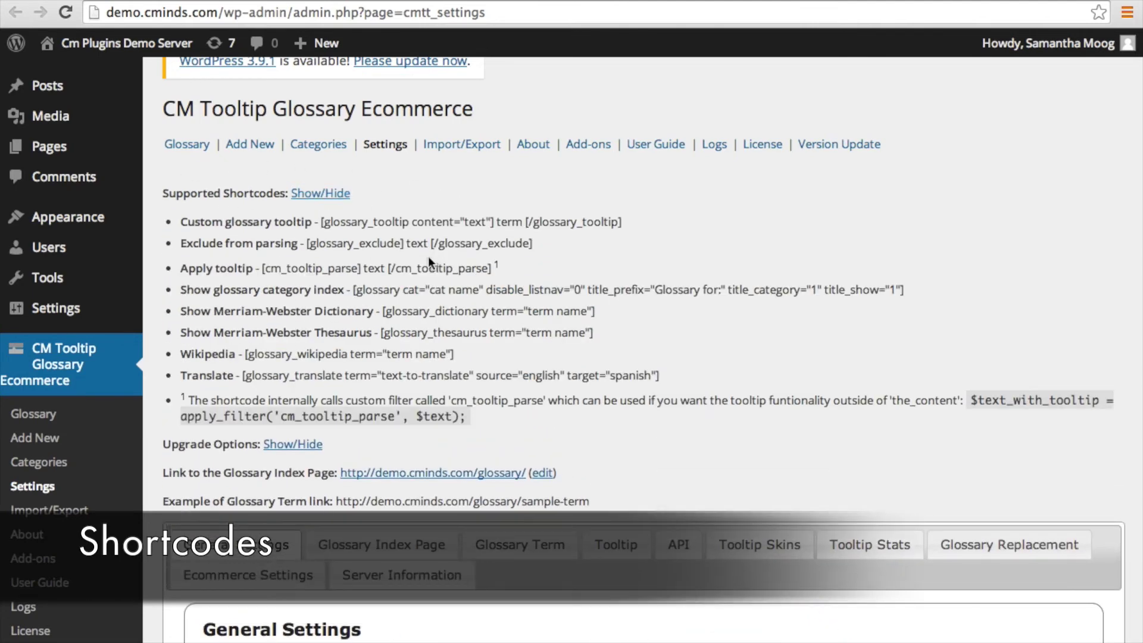
scroll(381, 325, down, 1)
scroll(381, 327, down, 2)
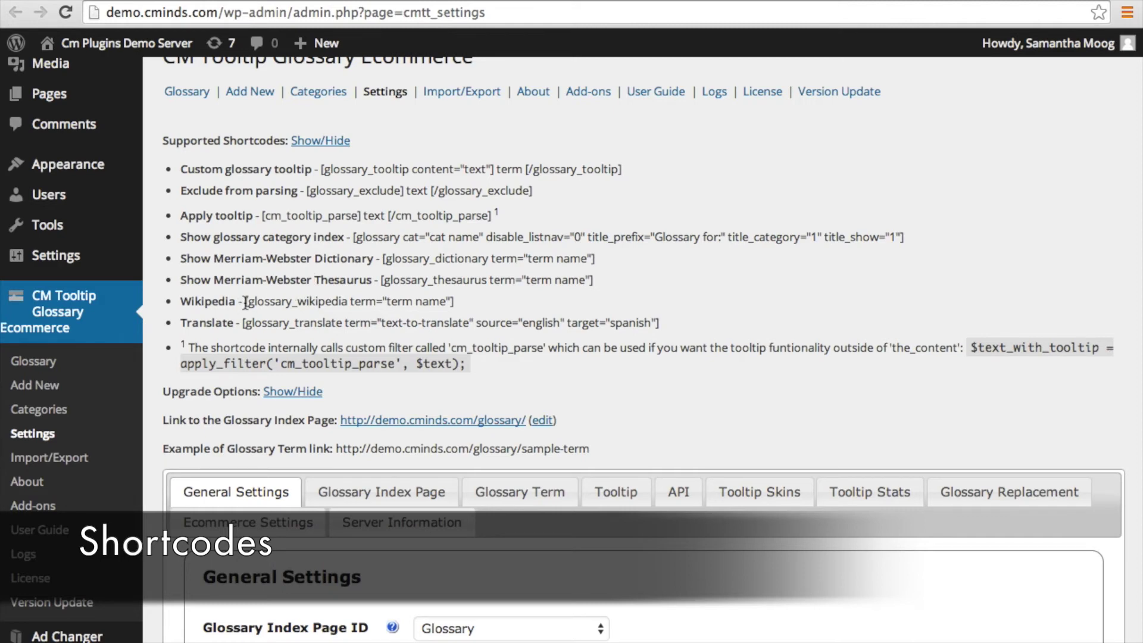
drag(246, 302, 454, 302)
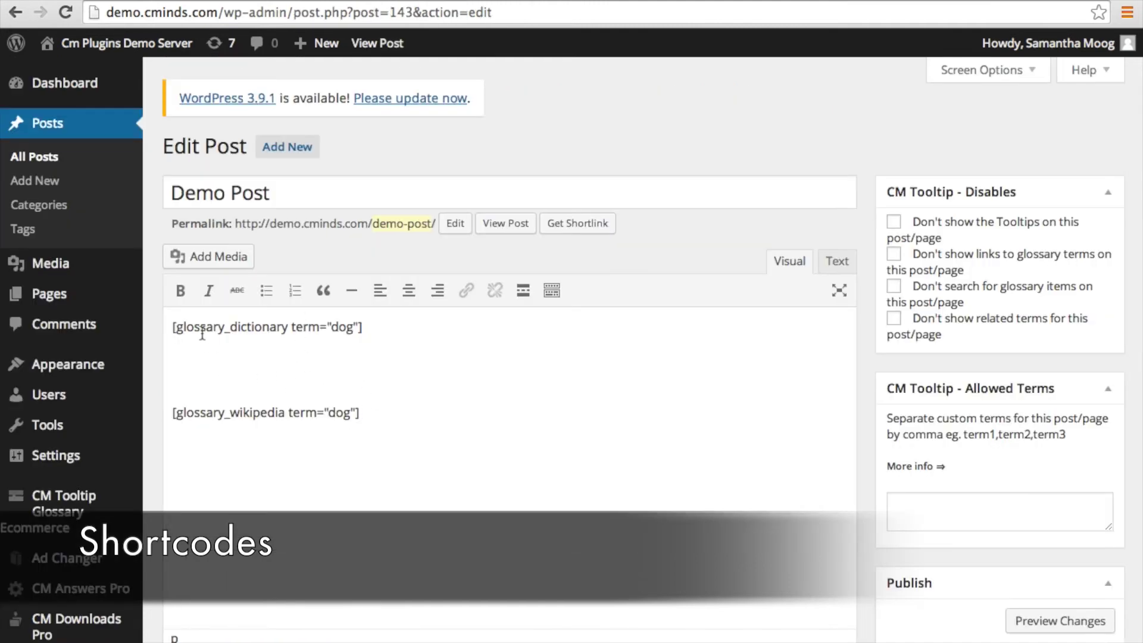
Step: Highlight the term dog in the glossary_dictionary and glossary_wikipedia shortcodes, then view the Demo Post
drag(375, 327, 170, 328)
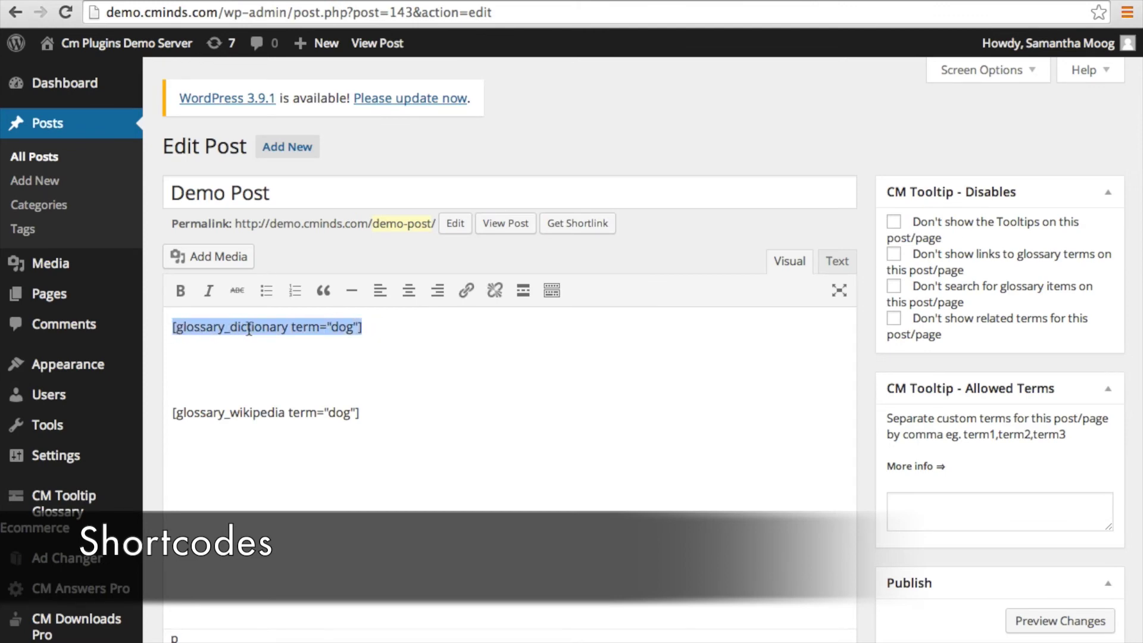
click(337, 326)
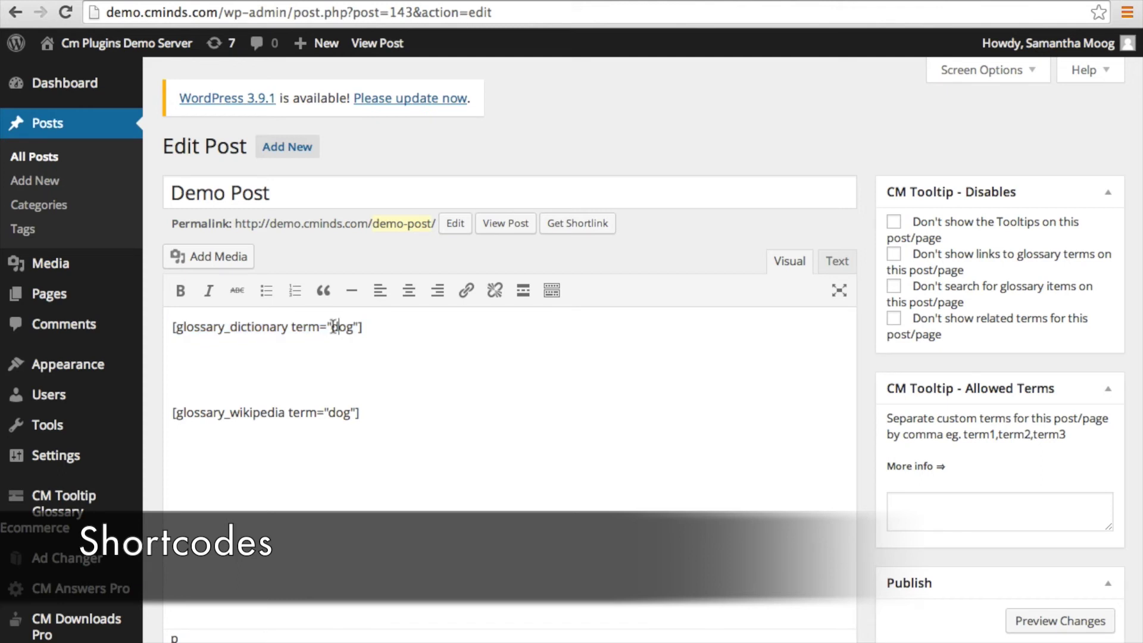
drag(333, 326, 352, 332)
click(382, 335)
click(177, 416)
drag(329, 412, 353, 414)
click(513, 225)
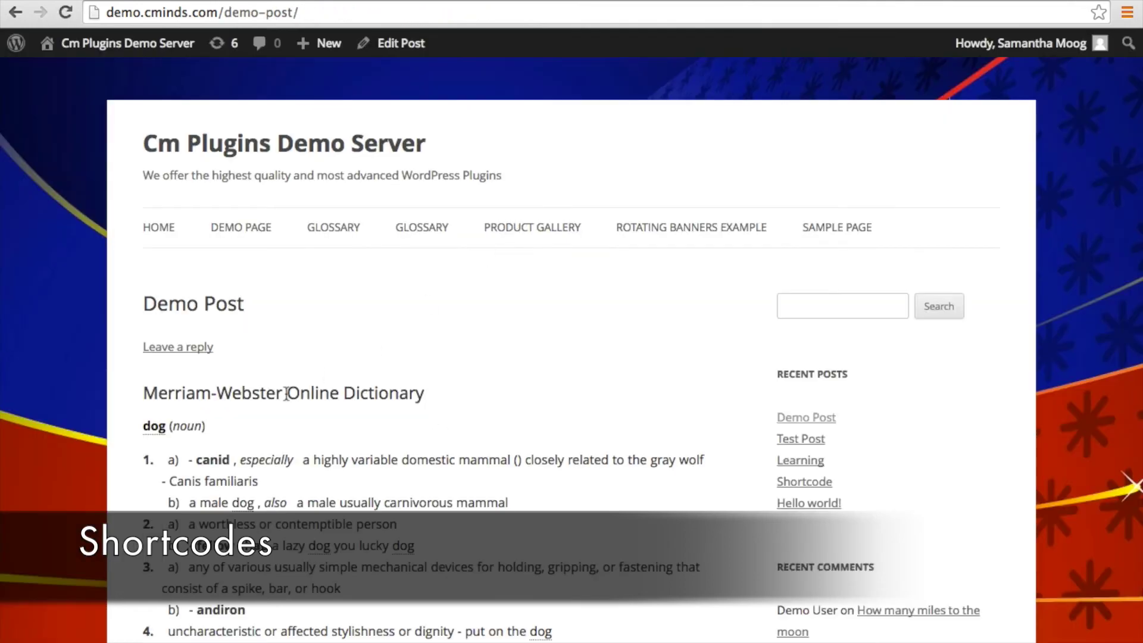
Step: Scroll through the Merriam-Webster definitions of dog on the live Demo Post
scroll(342, 491, down, 3)
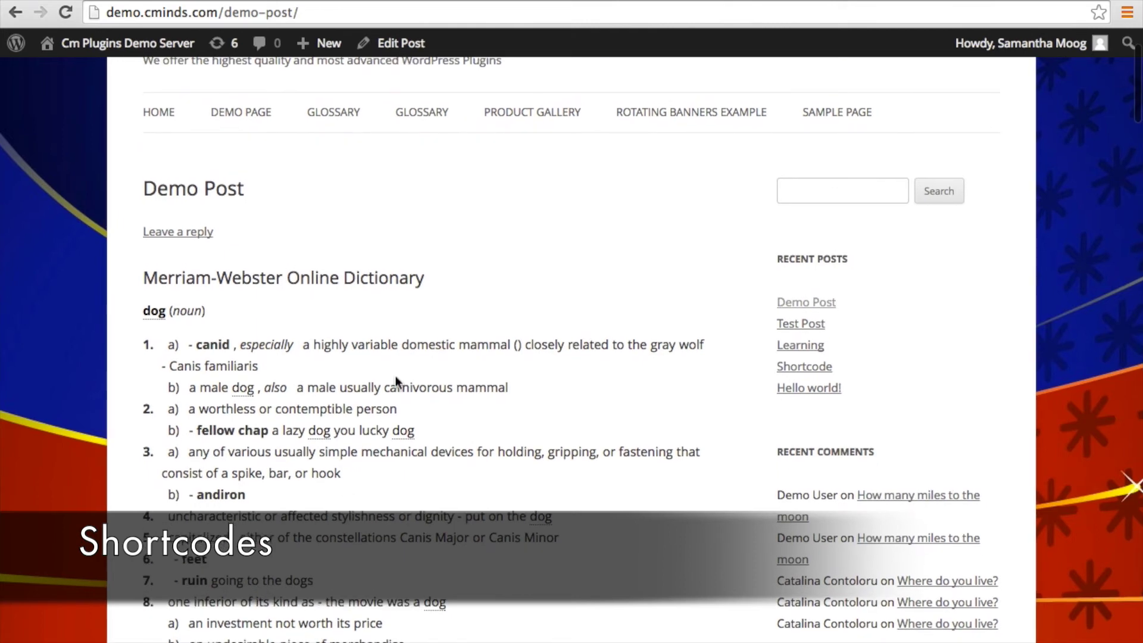
scroll(426, 477, down, 5)
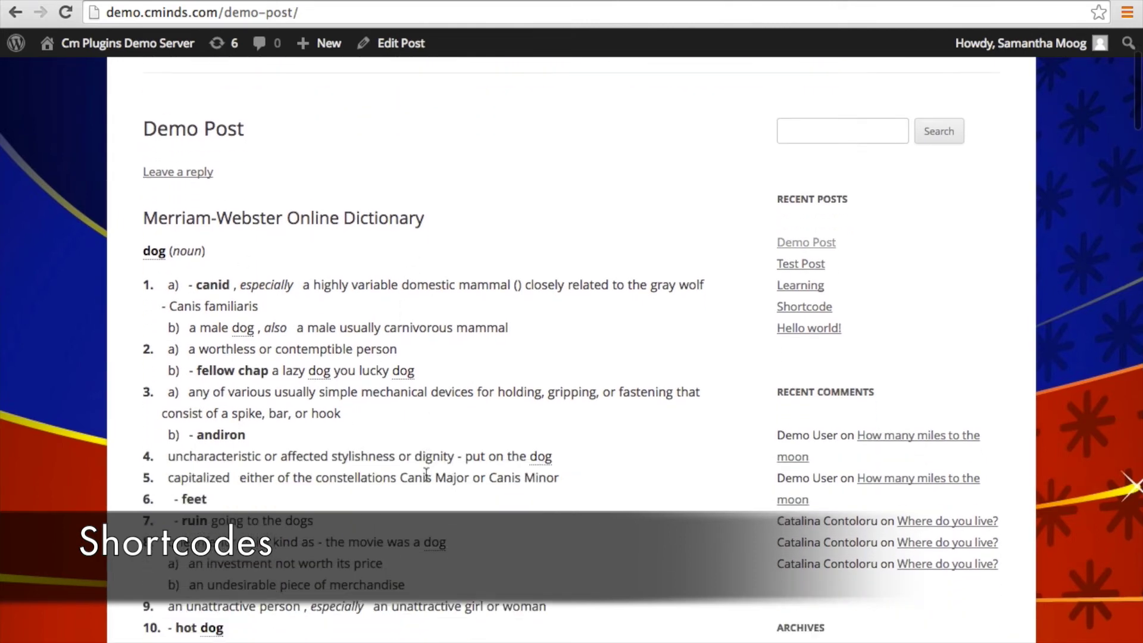
scroll(426, 474, down, 9)
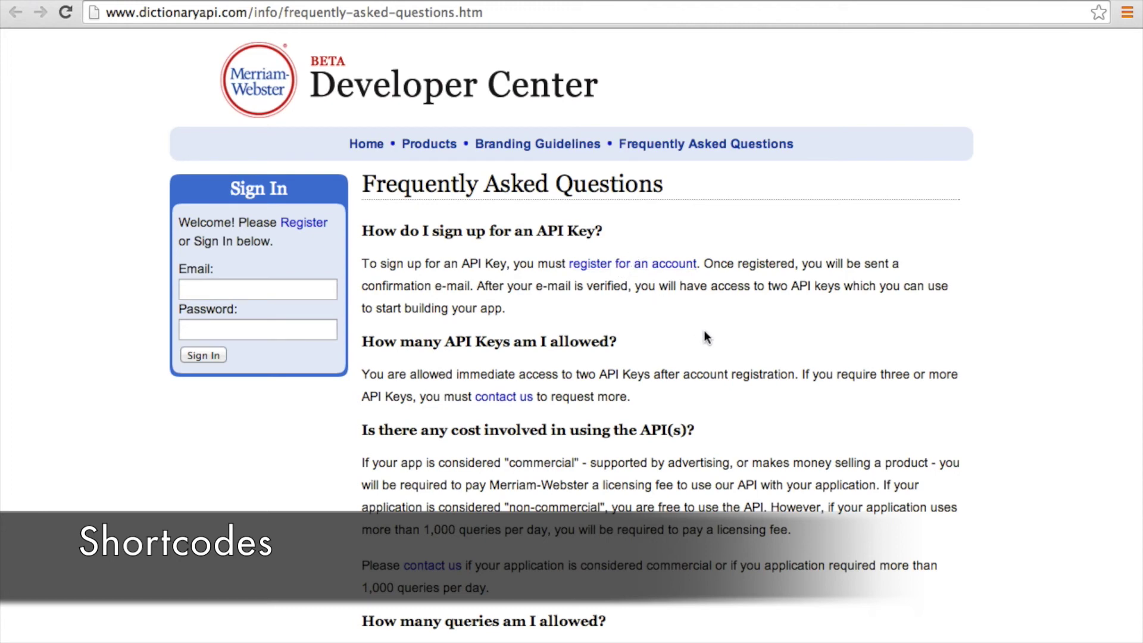
Step: Scroll the API key FAQ and highlight the 1,000 queries per day limit
scroll(704, 330, down, 5)
scroll(705, 331, down, 3)
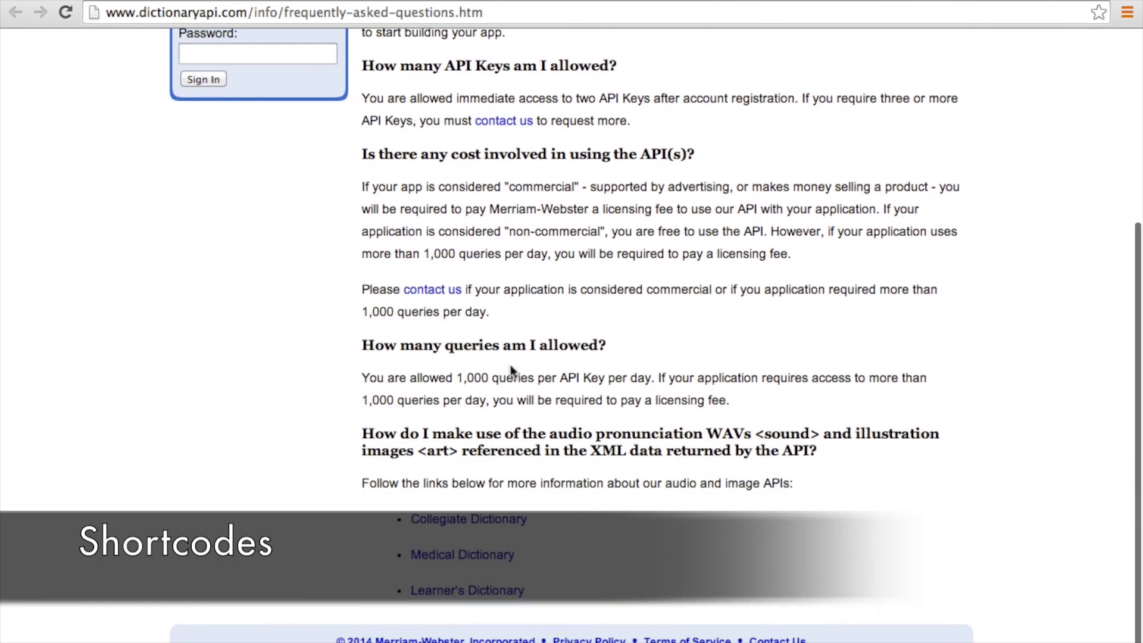
drag(458, 379, 655, 383)
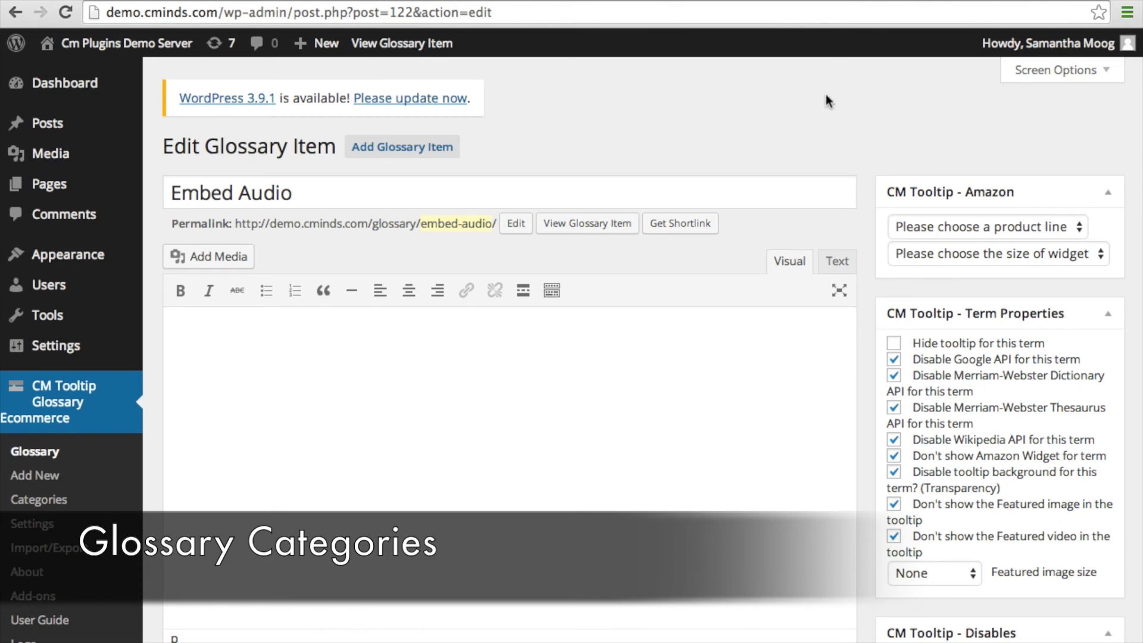
Step: Scroll to the Categories box showing Category 1 checked for Embed Audio, then list glossary items
scroll(857, 130, down, 3)
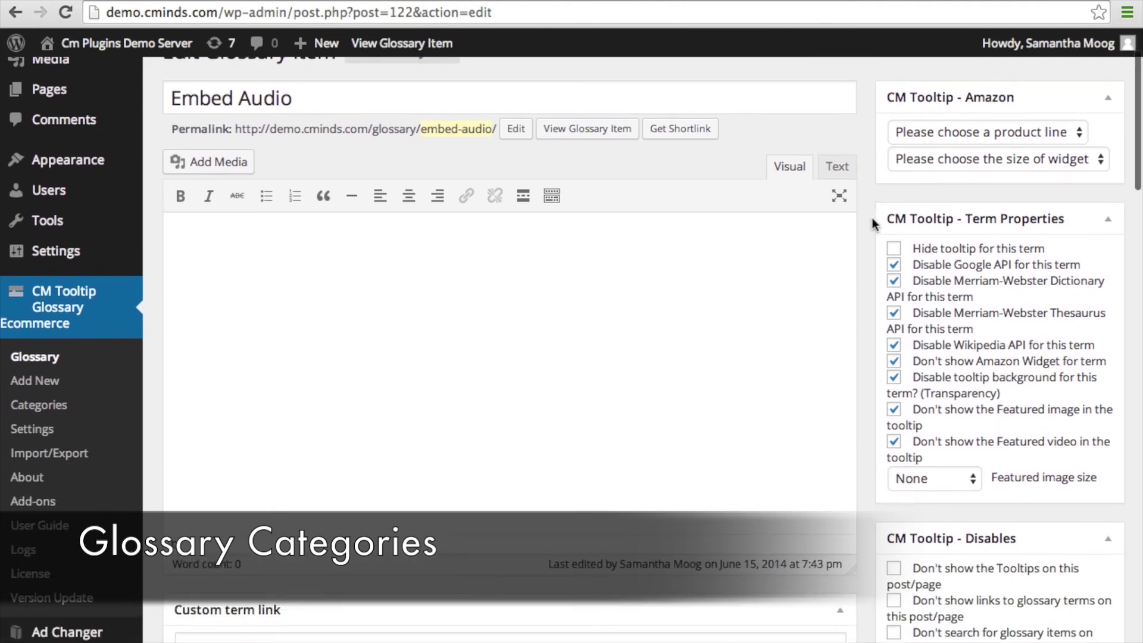
scroll(866, 248, down, 20)
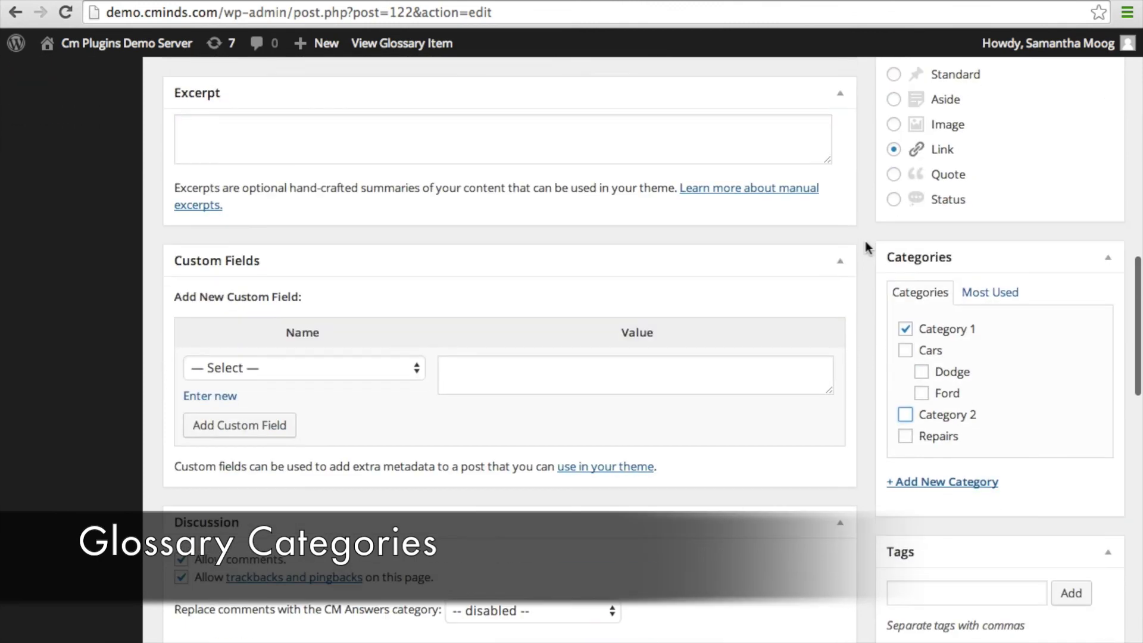
scroll(866, 249, down, 3)
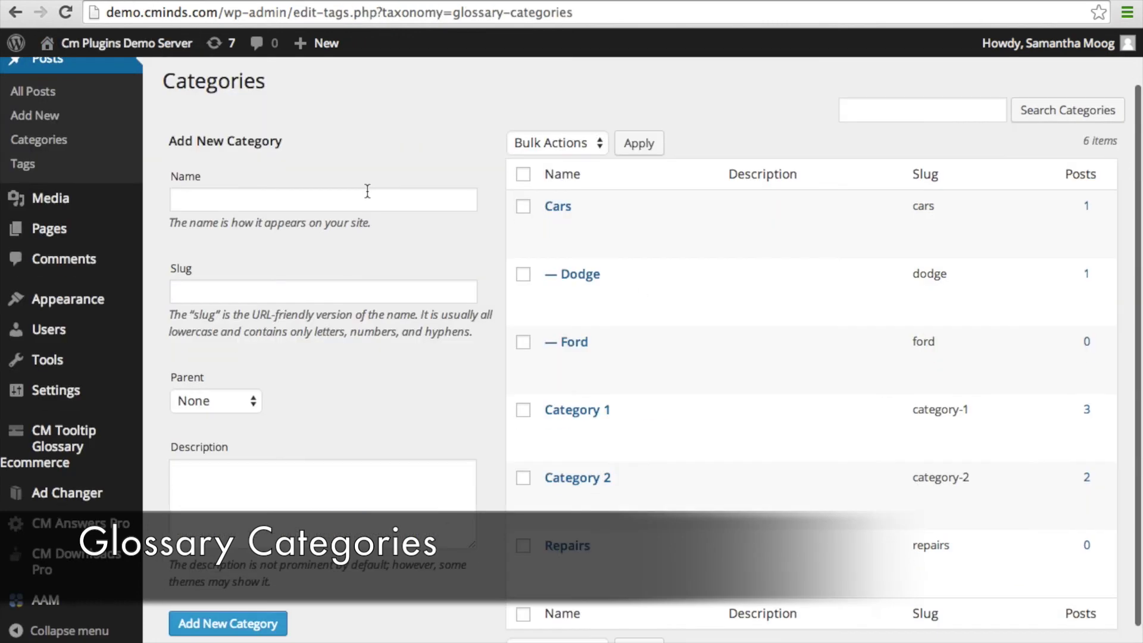
click(62, 444)
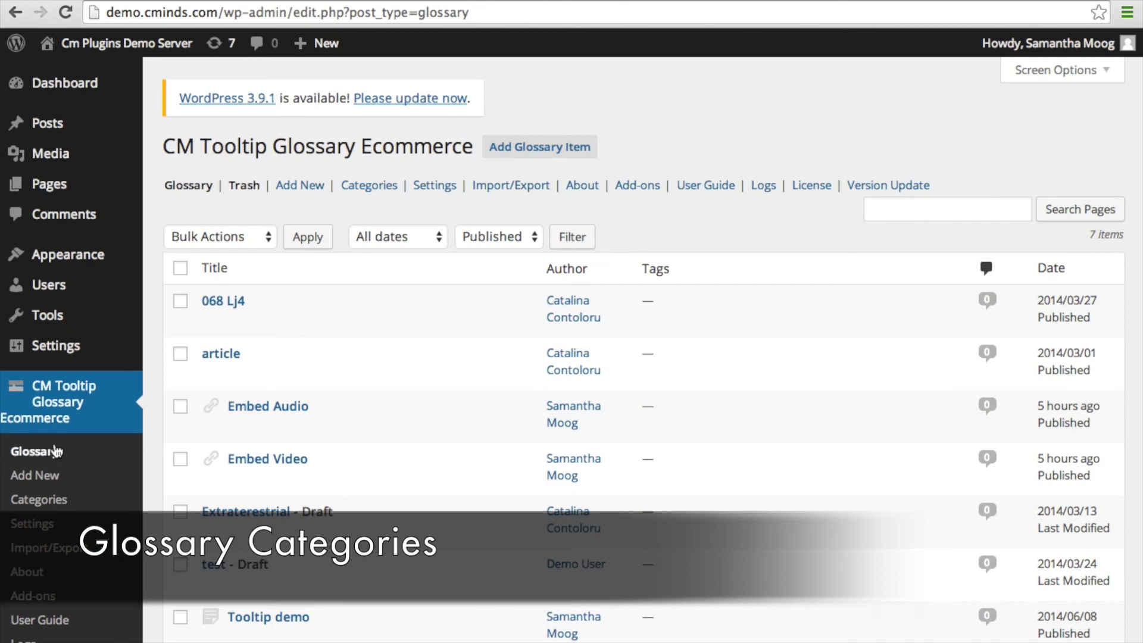
Step: Open the glossary Categories page and scroll through its six categories, including Category 1
click(39, 499)
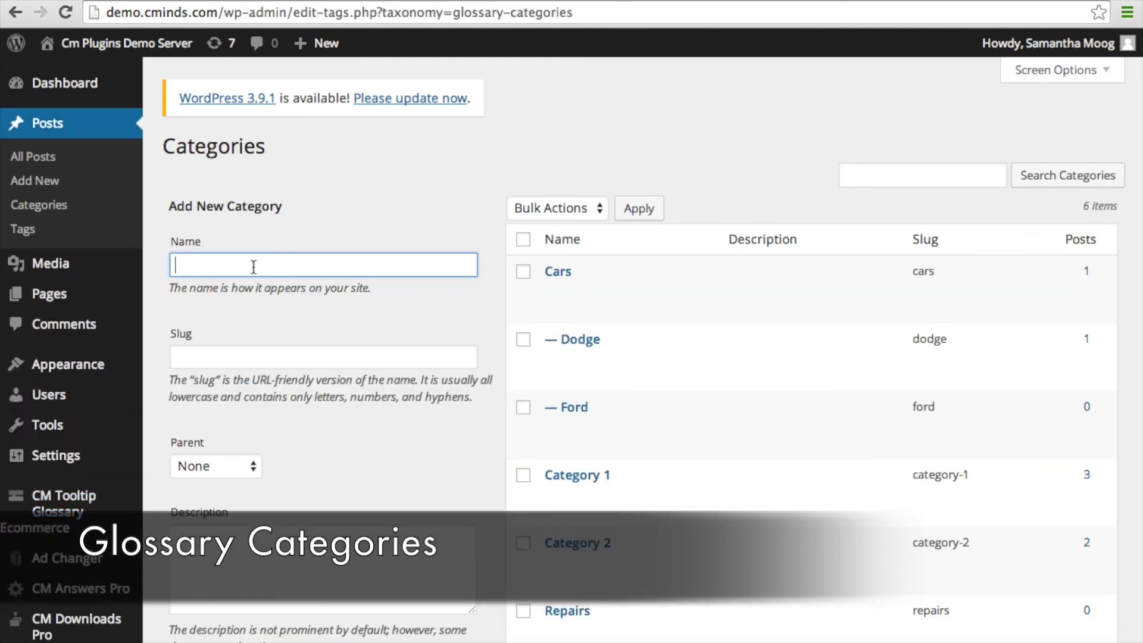
scroll(387, 449, down, 3)
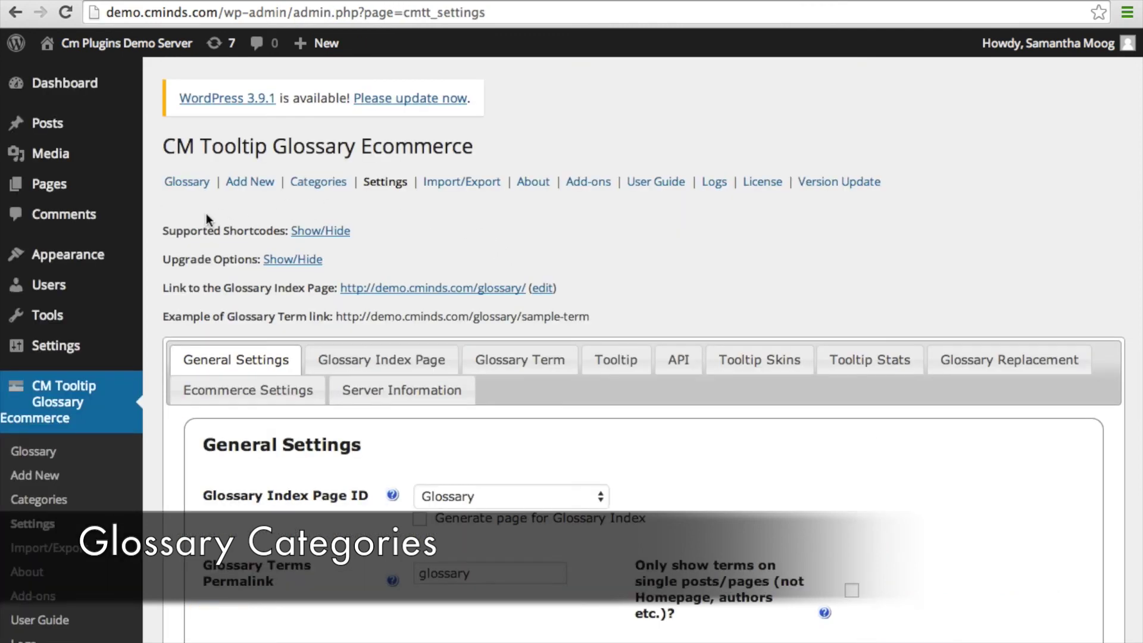
Step: Select the 'Show glossary category index' shortcode under Supported Shortcodes, then view the Demo Page's Category 1 glossary
click(342, 232)
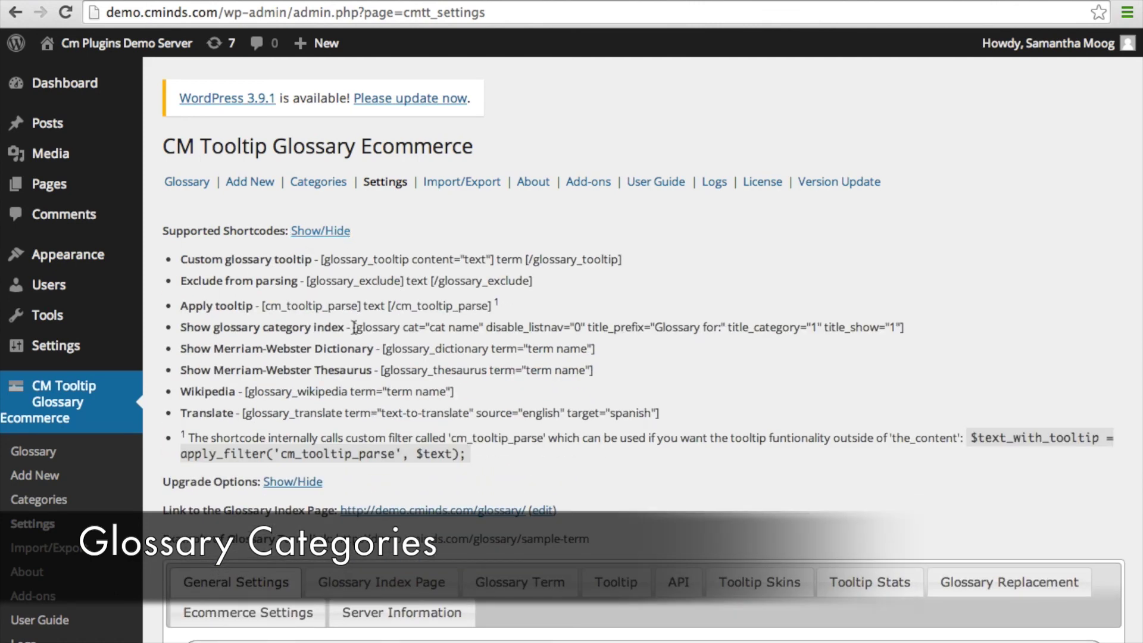
drag(354, 327, 904, 327)
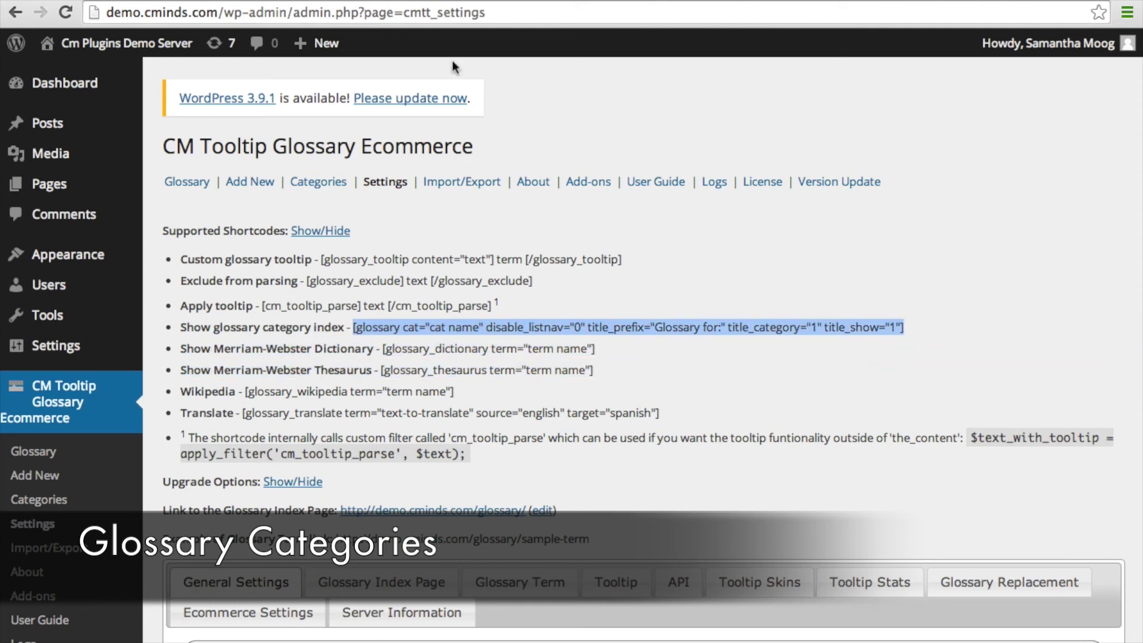
click(443, 2)
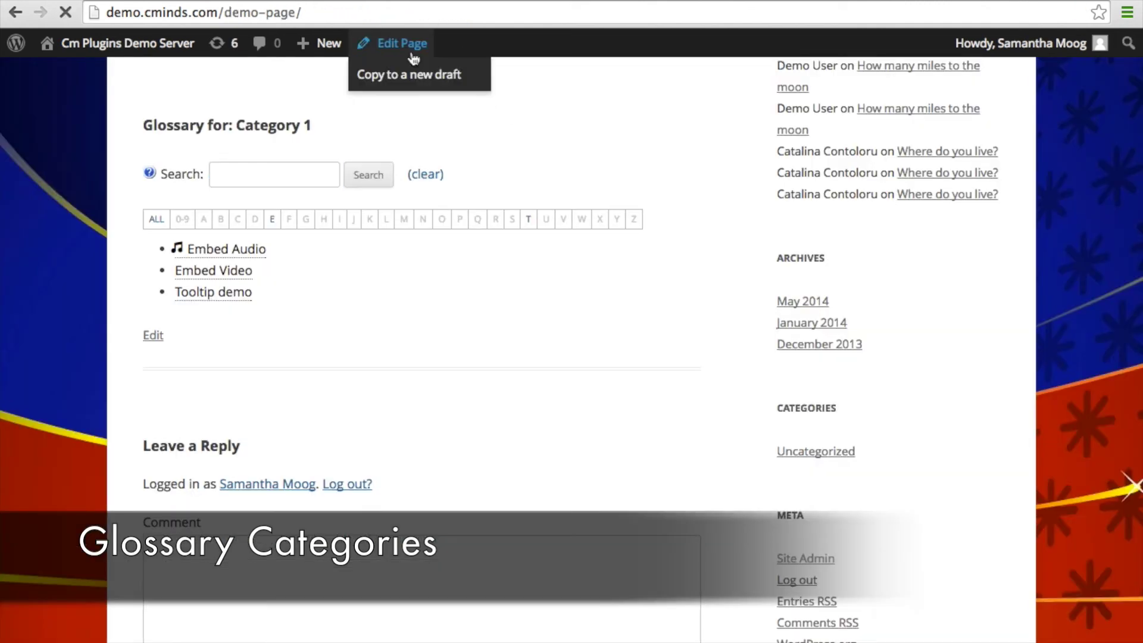
click(413, 57)
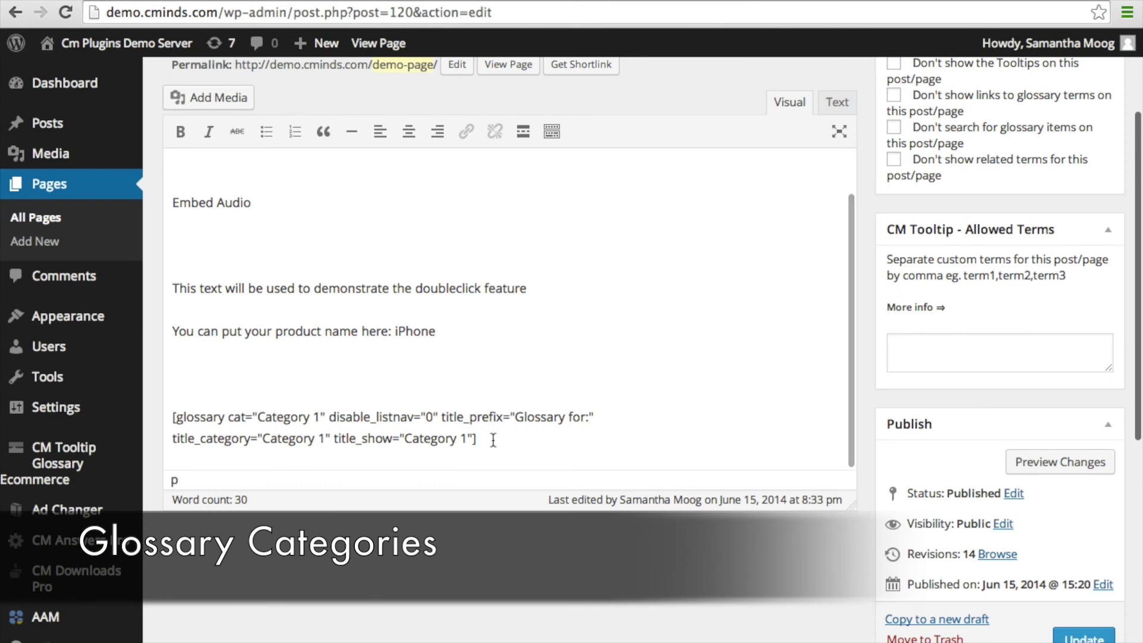
drag(476, 438, 219, 398)
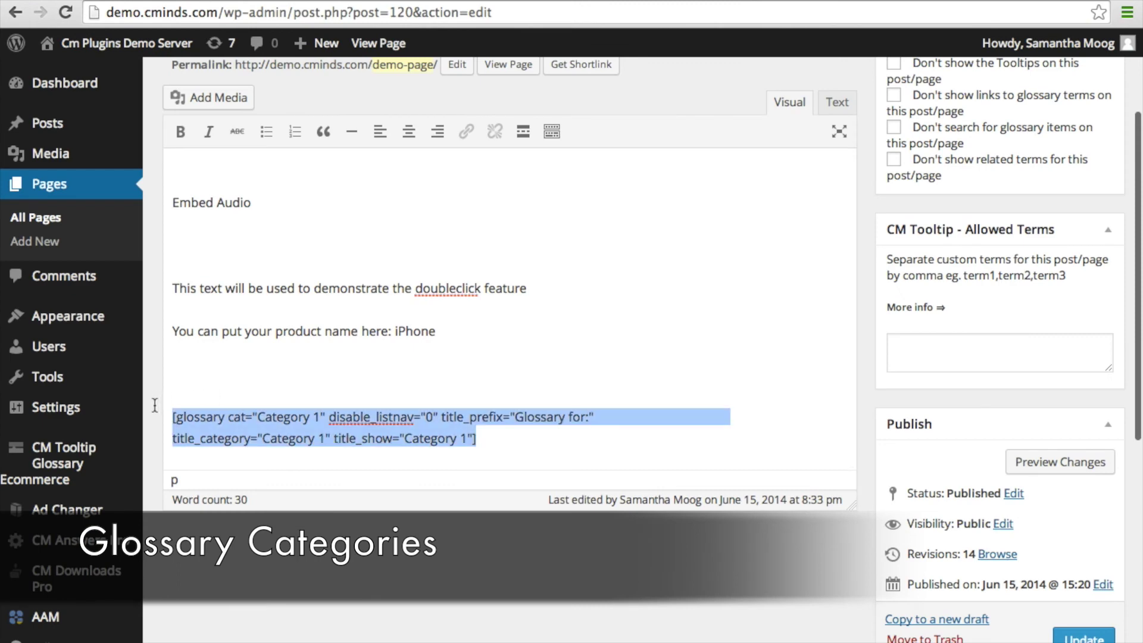
click(258, 420)
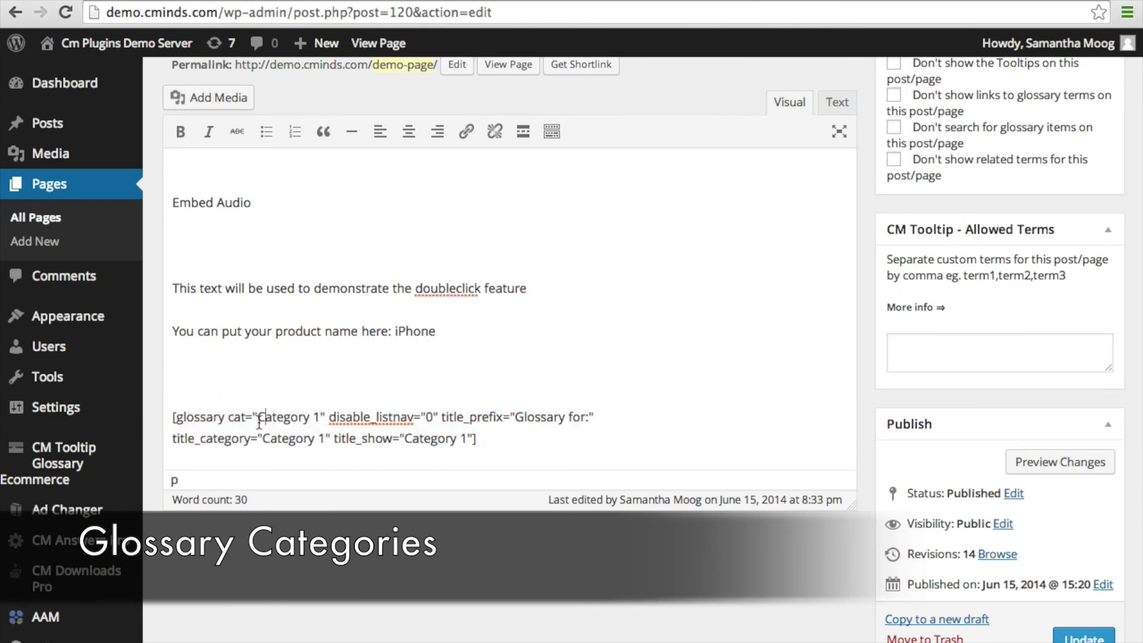
drag(259, 422, 323, 420)
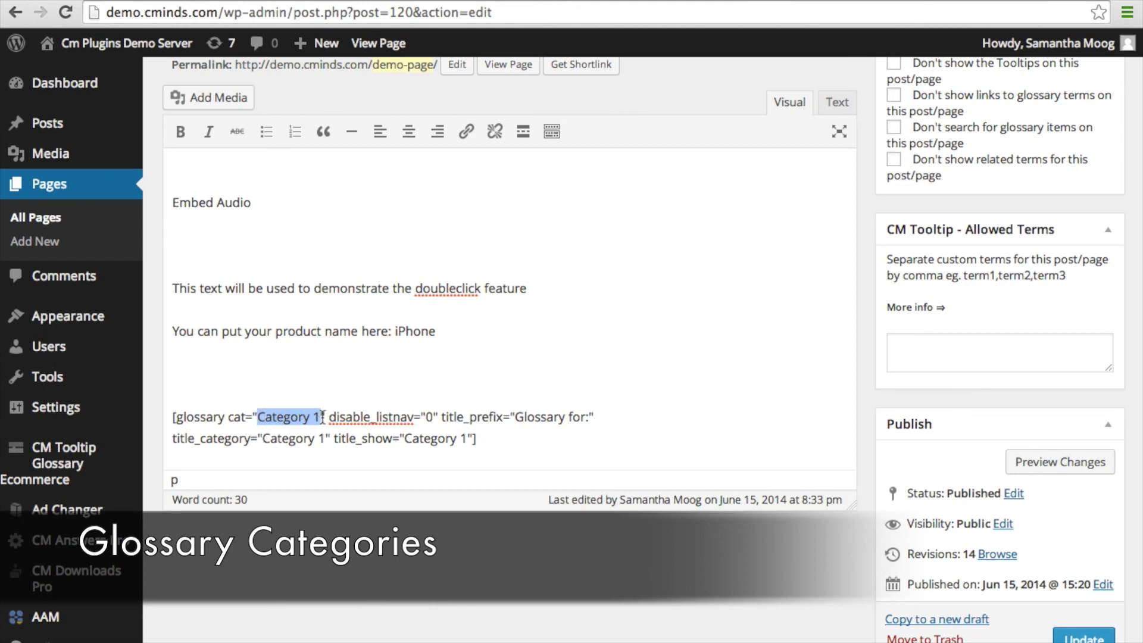
drag(260, 438, 325, 439)
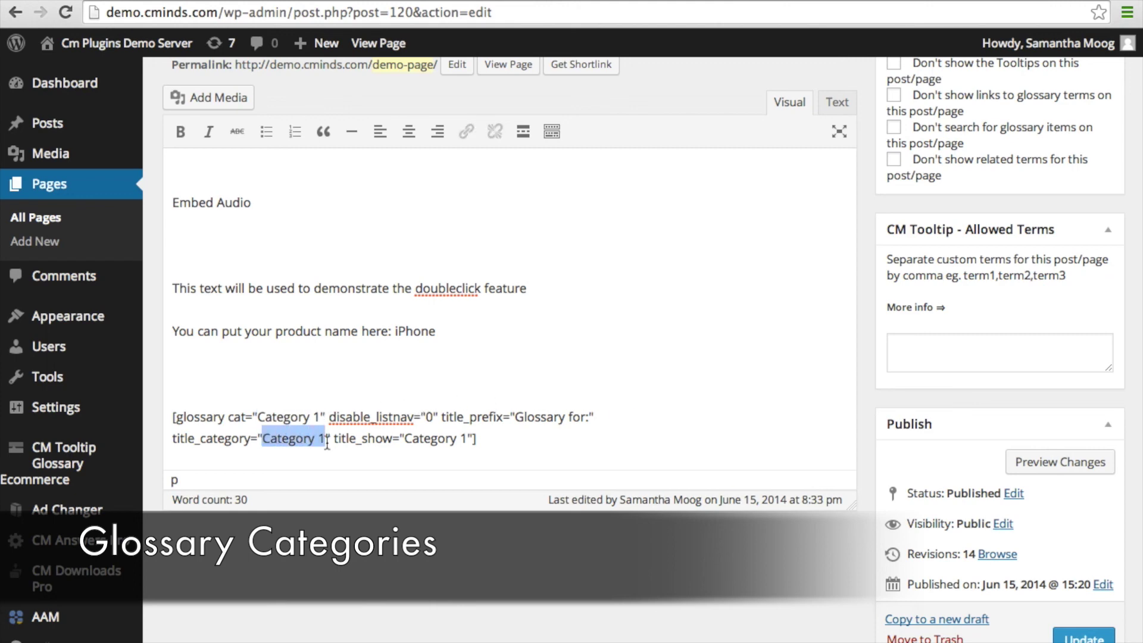
click(405, 439)
drag(405, 439, 469, 438)
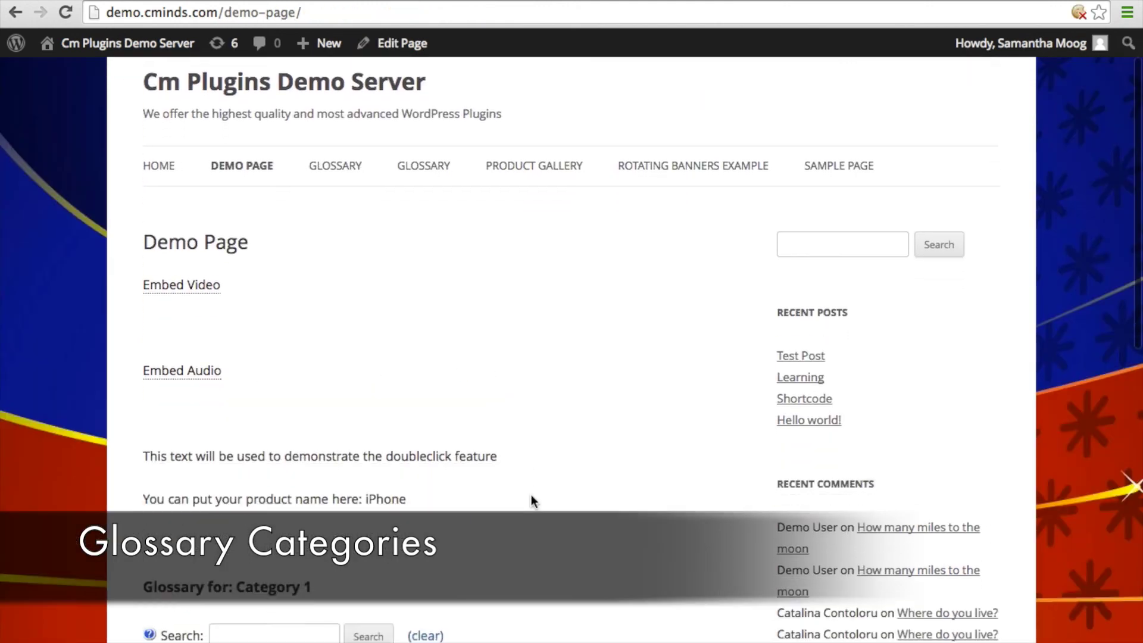
scroll(532, 496, down, 10)
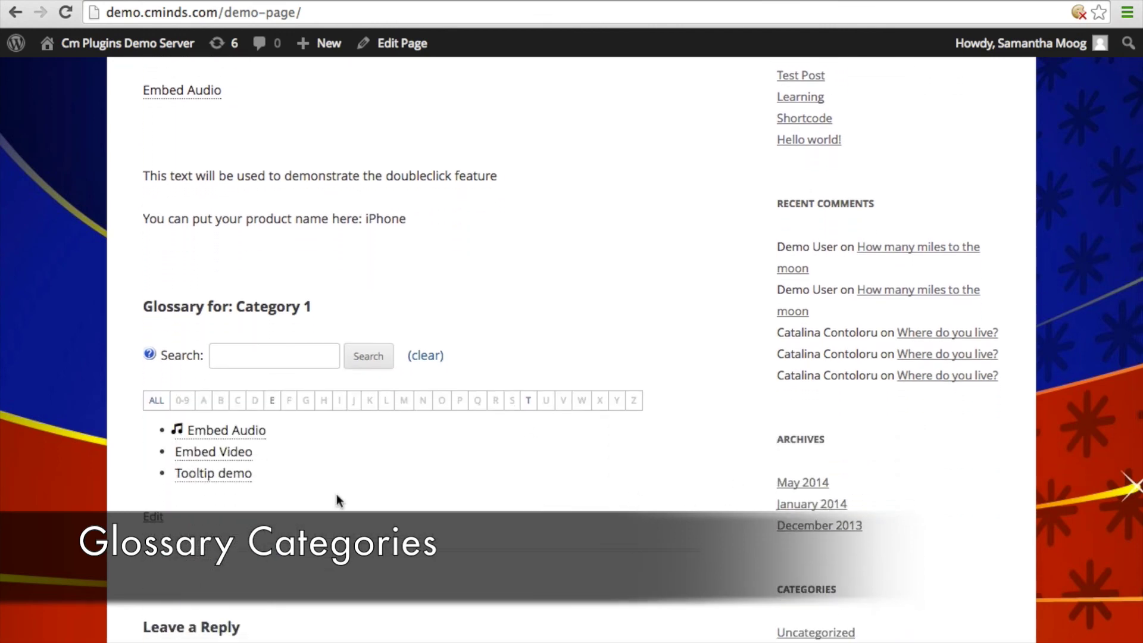
click(250, 360)
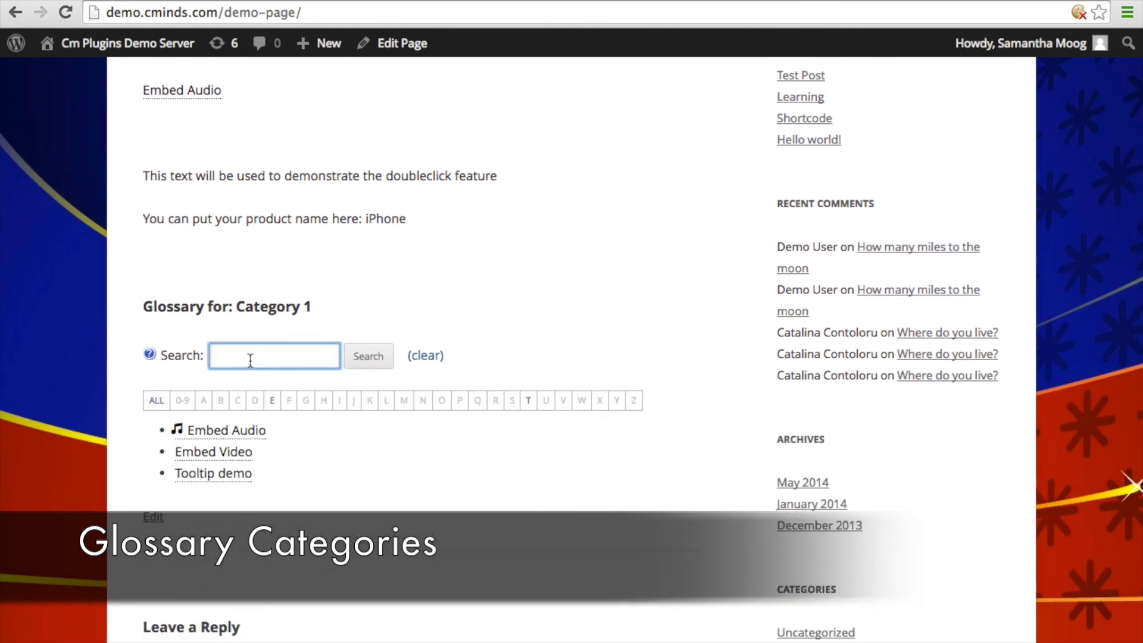